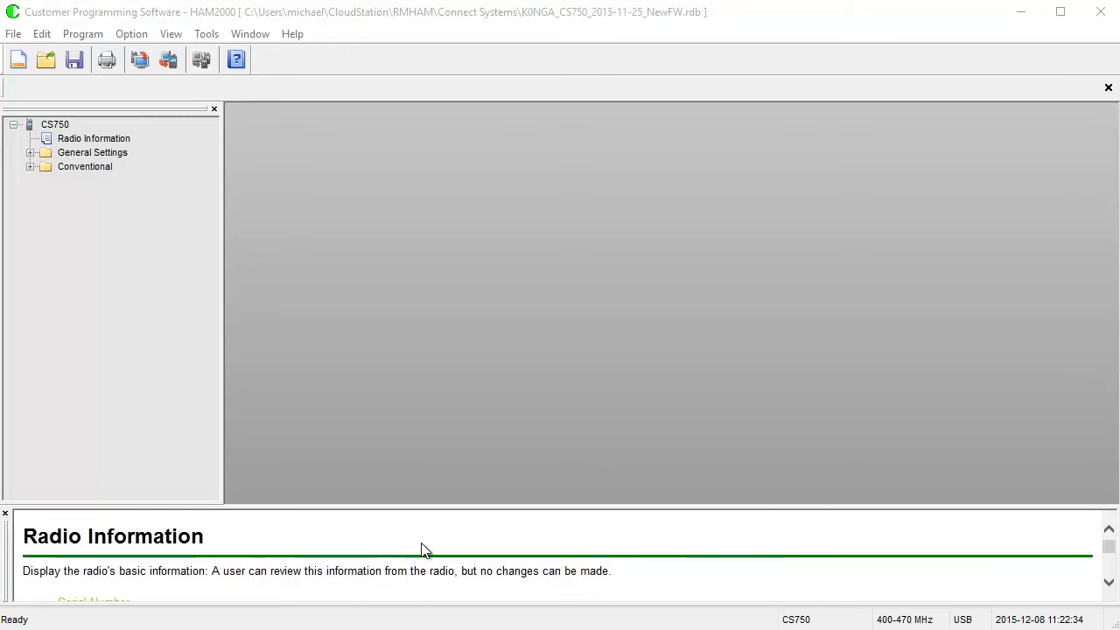
Enlarge the help pane and select Radio Information to read its help text.
{"action": "left_click_drag", "start_coordinate": [435, 510], "coordinate": [435, 411]}
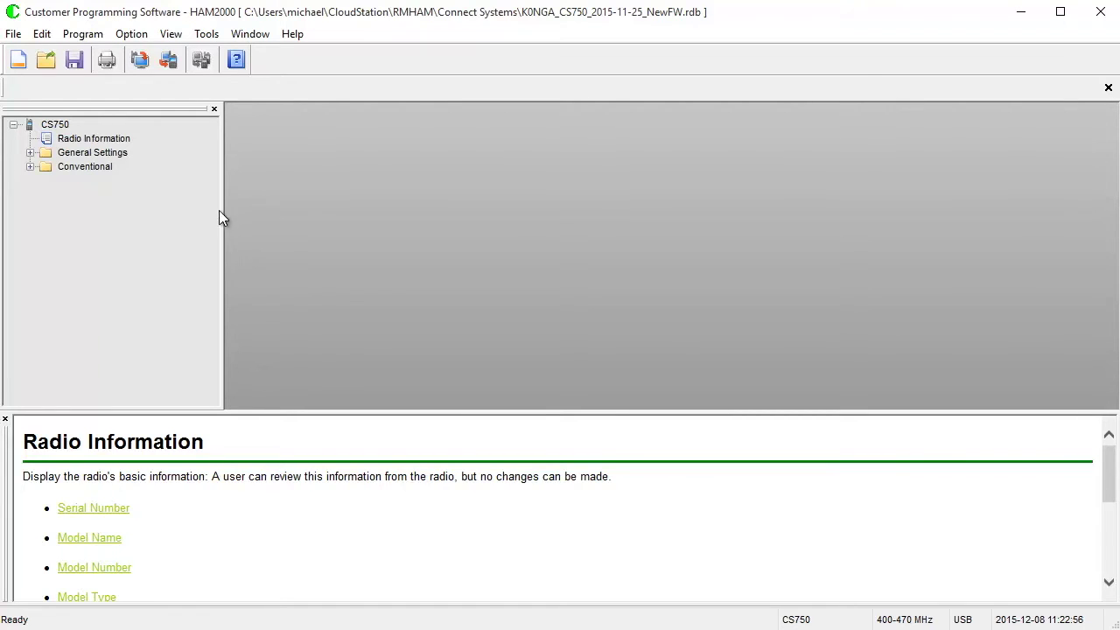
{"action": "left_click", "coordinate": [120, 143]}
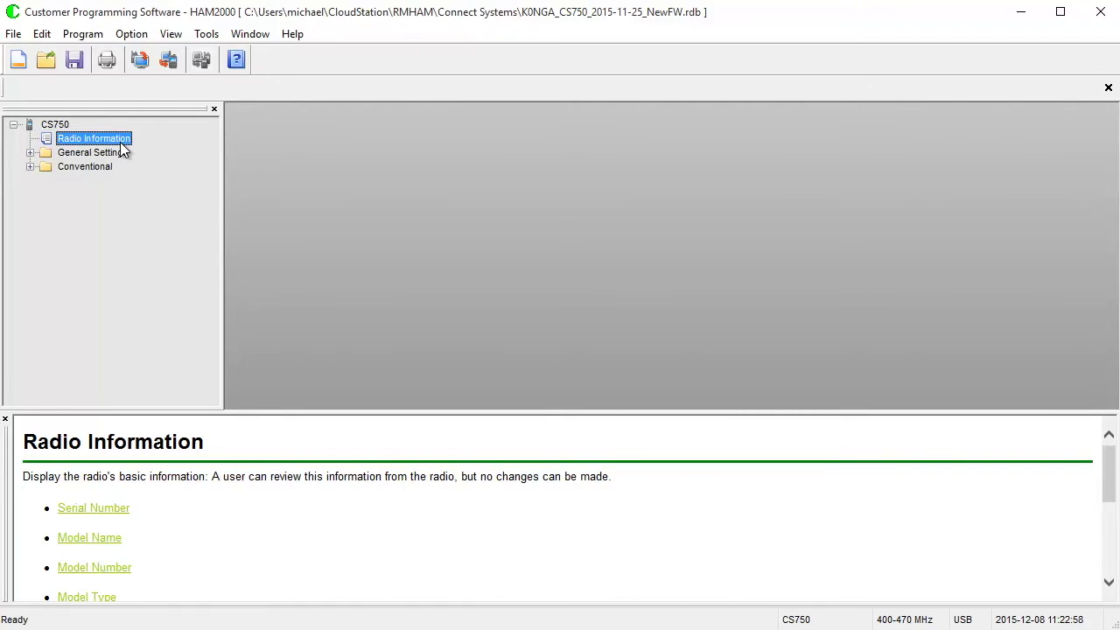
Show the CS750 Radio Information details (firmware S1.01.07, database D4.0.03, bootloader D2.01) with the help pane collapsed.
{"action": "double_click", "coordinate": [100, 142]}
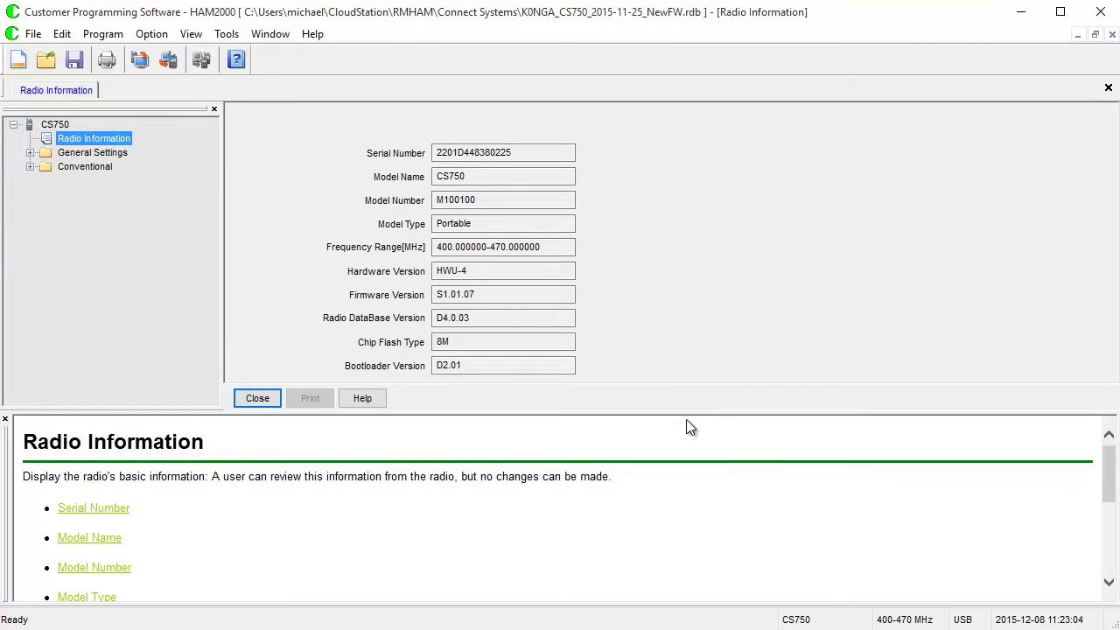
{"action": "left_click_drag", "start_coordinate": [687, 414], "coordinate": [705, 613]}
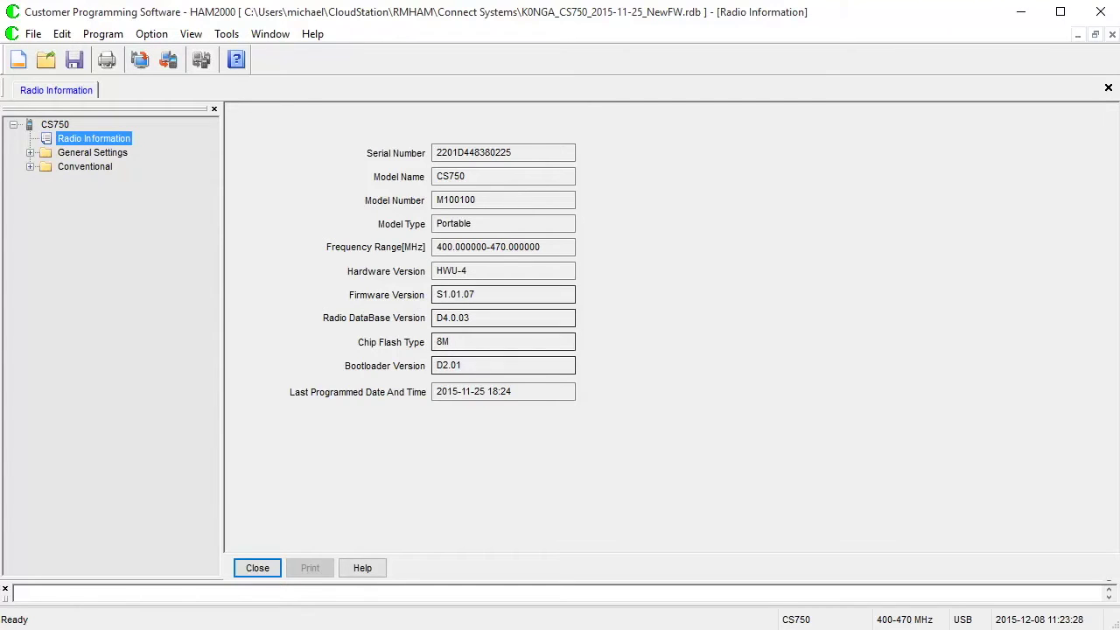
Open General Settings > Setting and review the Radio Alias and Power On Message Line 2 'CPv 2015-11-25' fields.
{"action": "left_click", "coordinate": [31, 153]}
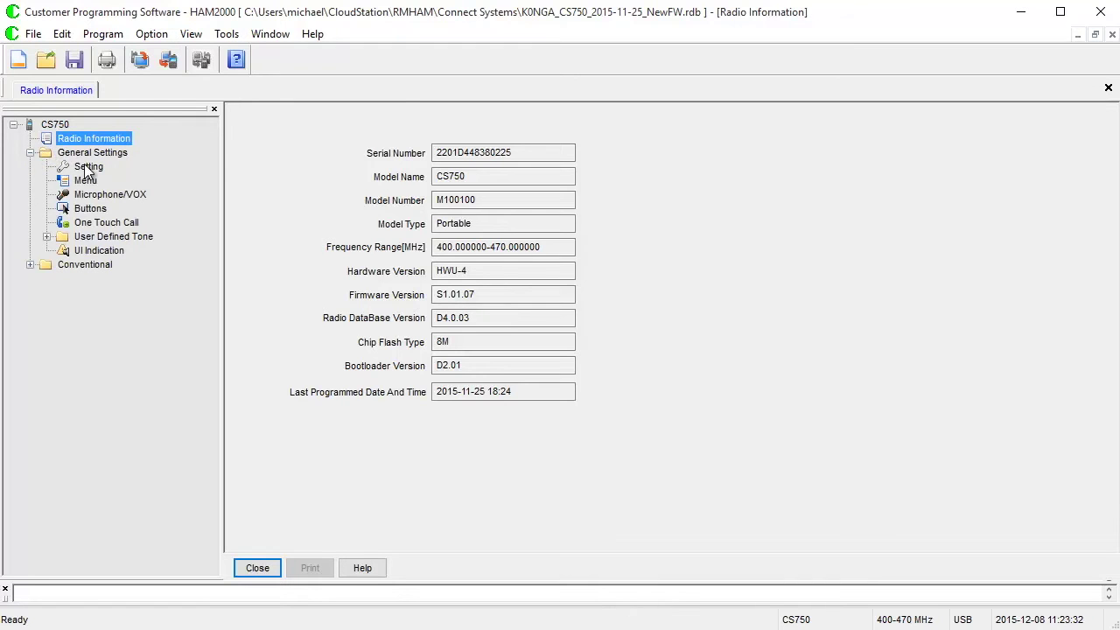
{"action": "left_click", "coordinate": [87, 168]}
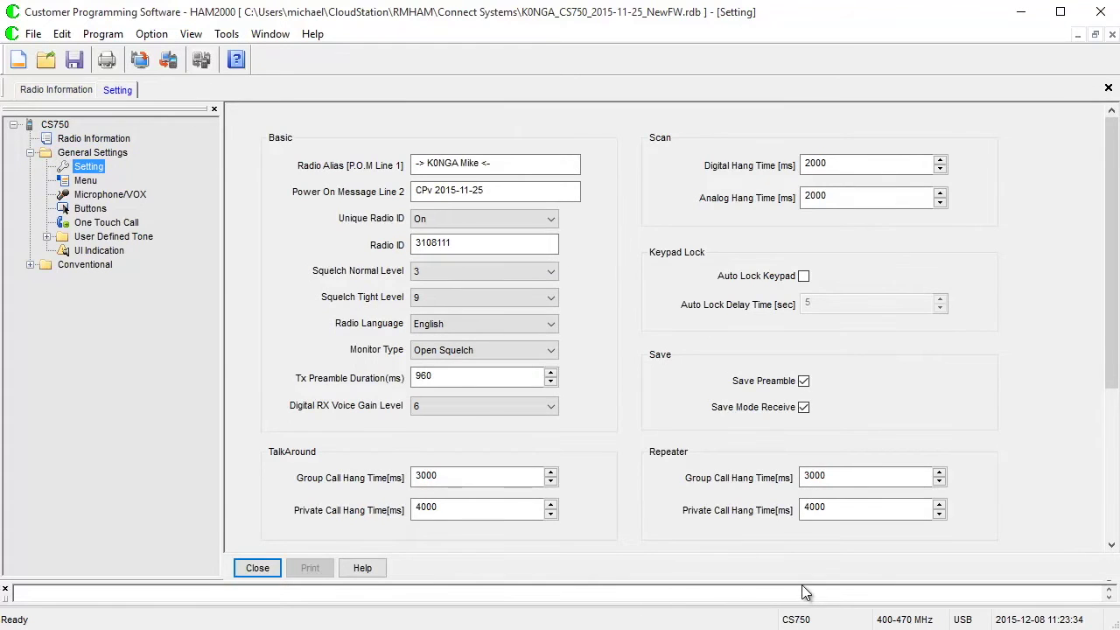
{"action": "left_click_drag", "start_coordinate": [806, 590], "coordinate": [810, 404]}
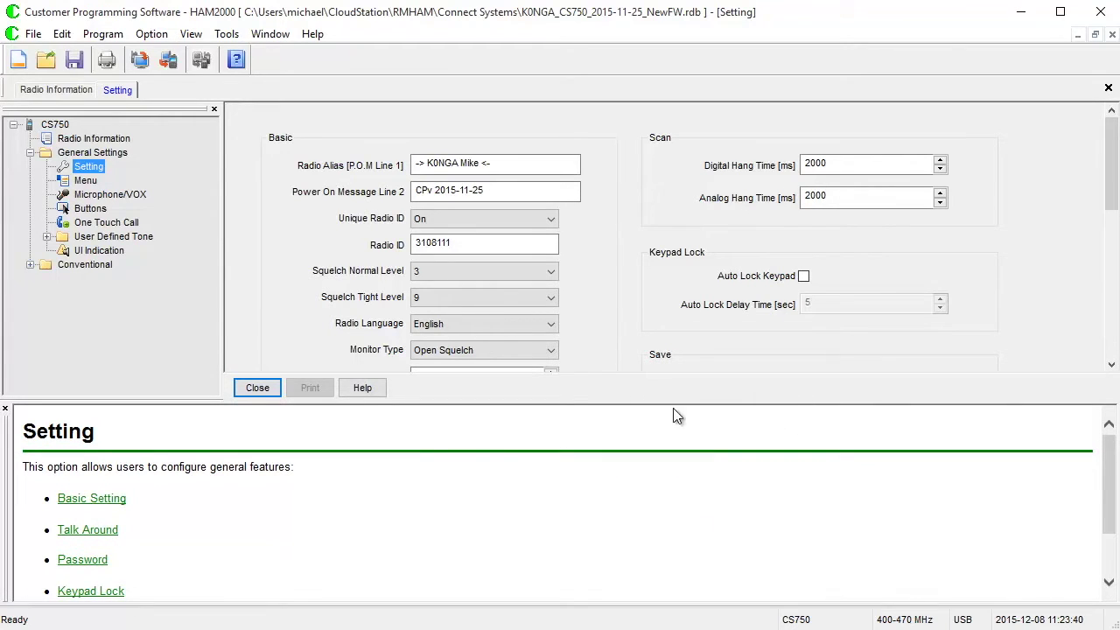
{"action": "left_click", "coordinate": [567, 171]}
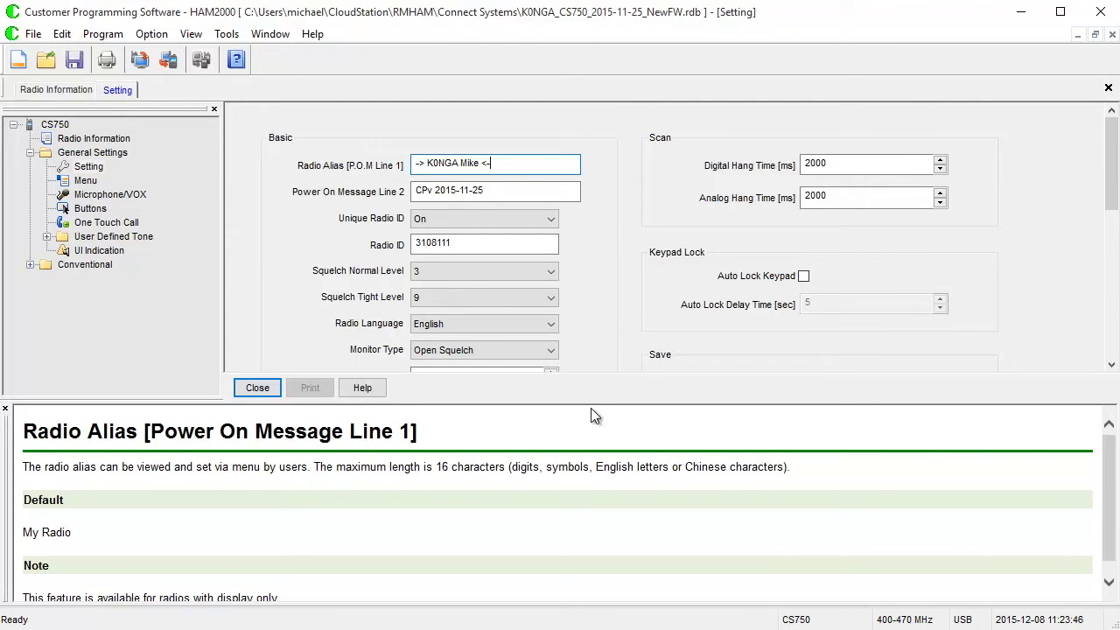
{"action": "left_click_drag", "start_coordinate": [593, 399], "coordinate": [613, 593]}
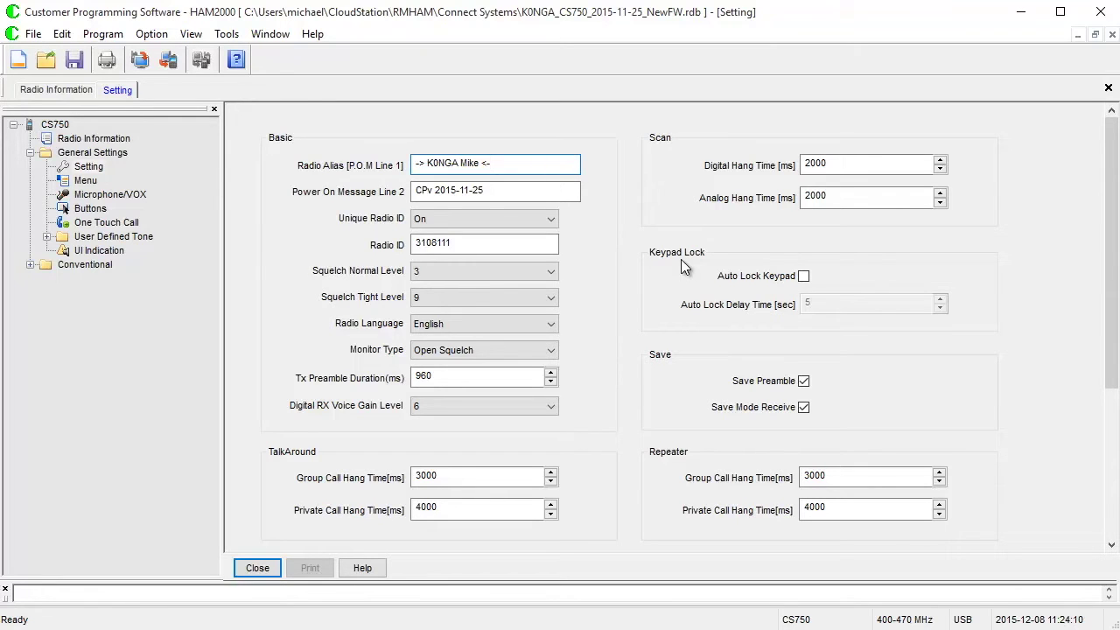
{"action": "left_click", "coordinate": [509, 191]}
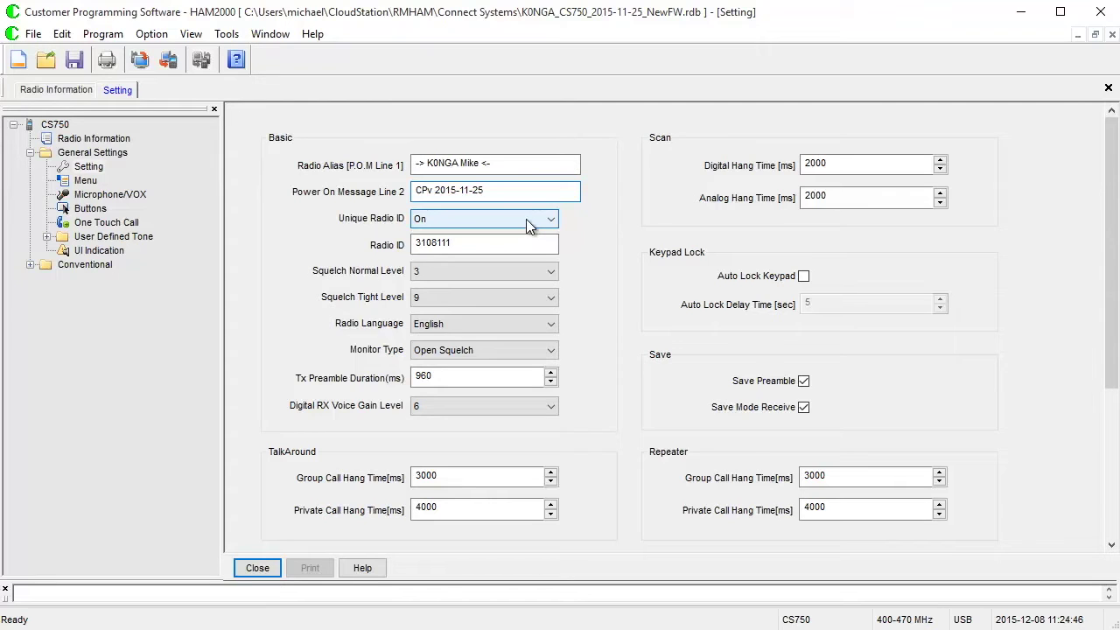
{"action": "left_click", "coordinate": [536, 248]}
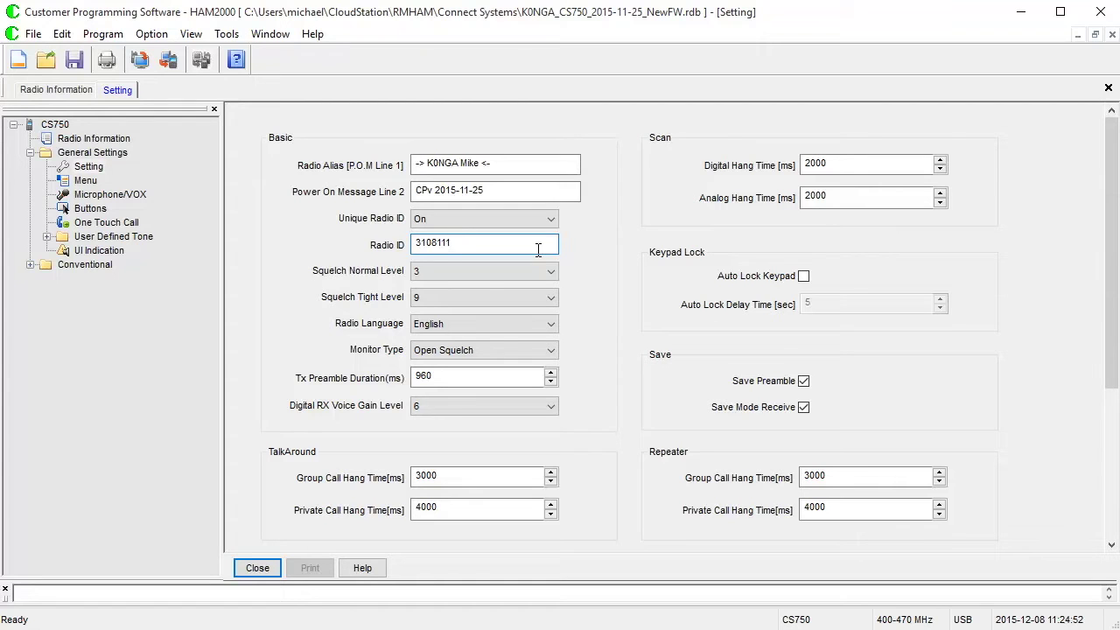
{"action": "left_click", "coordinate": [536, 221]}
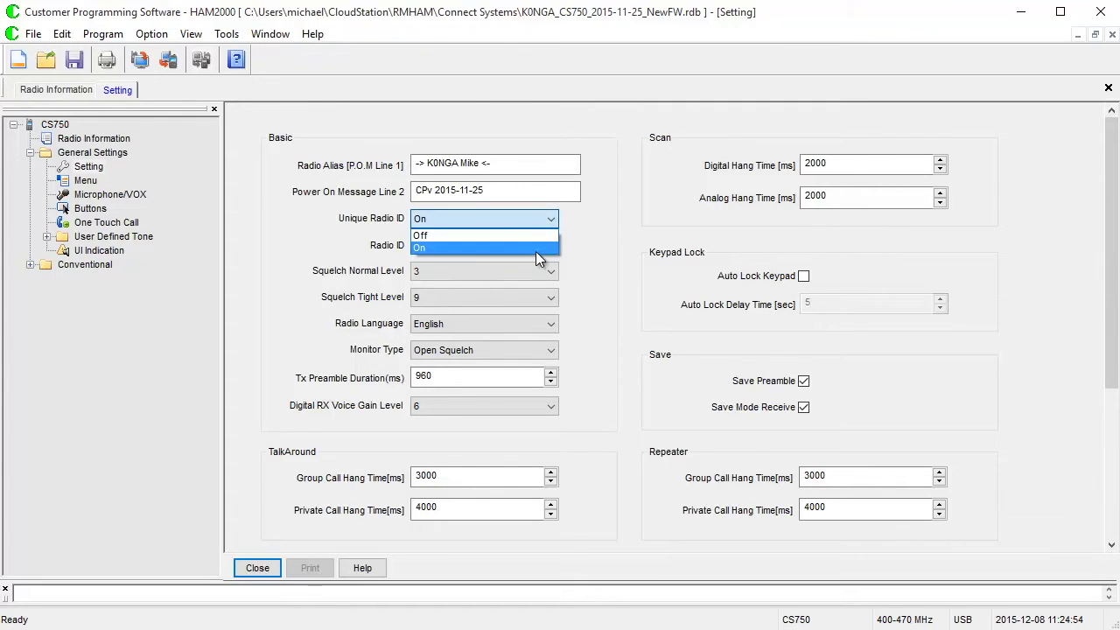
{"action": "left_click", "coordinate": [538, 237]}
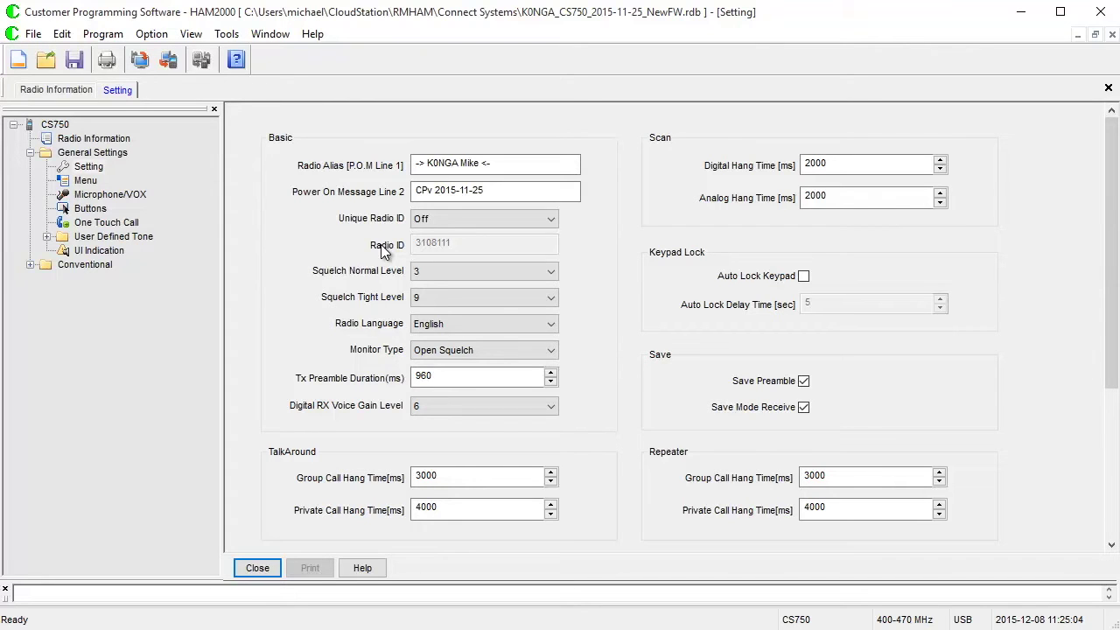
{"action": "left_click", "coordinate": [462, 223]}
{"action": "left_click", "coordinate": [467, 246]}
{"action": "left_click", "coordinate": [468, 244]}
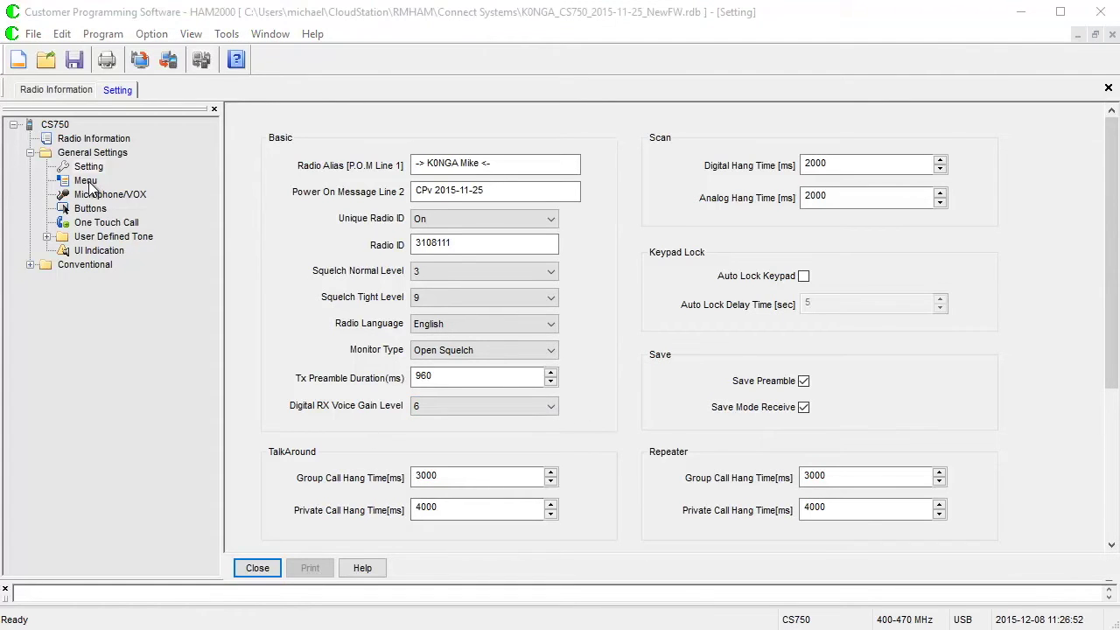
Scroll through the Menu options page, then show Microphone/VOX settings (Mic Gain 12, VOX Sensitivity 3).
{"action": "left_click", "coordinate": [87, 181]}
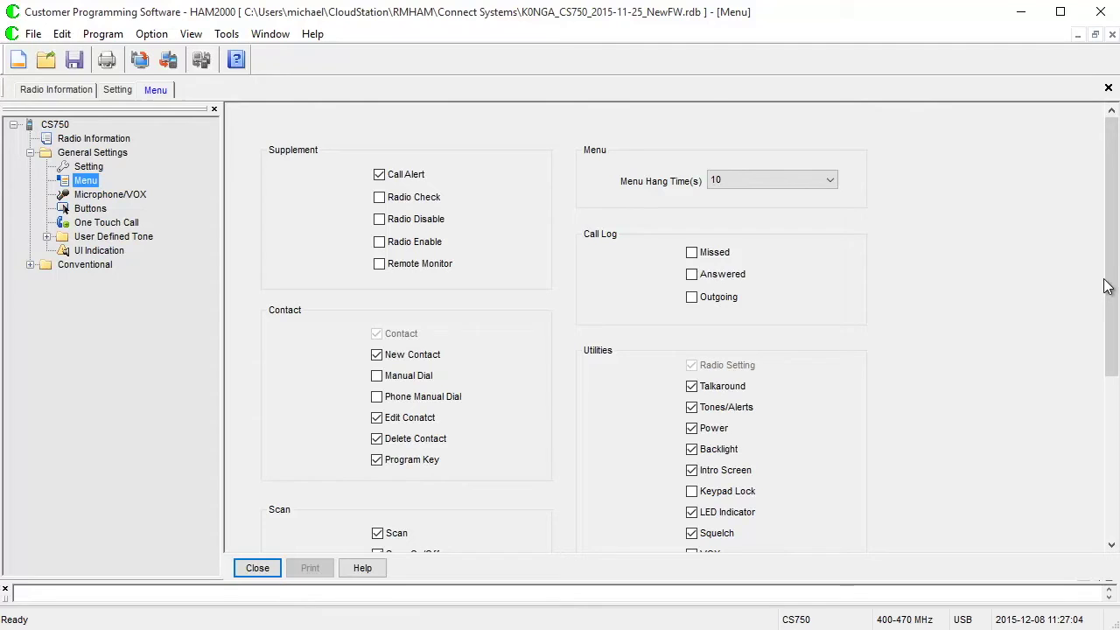
{"action": "left_click_drag", "start_coordinate": [1104, 286], "coordinate": [1104, 446]}
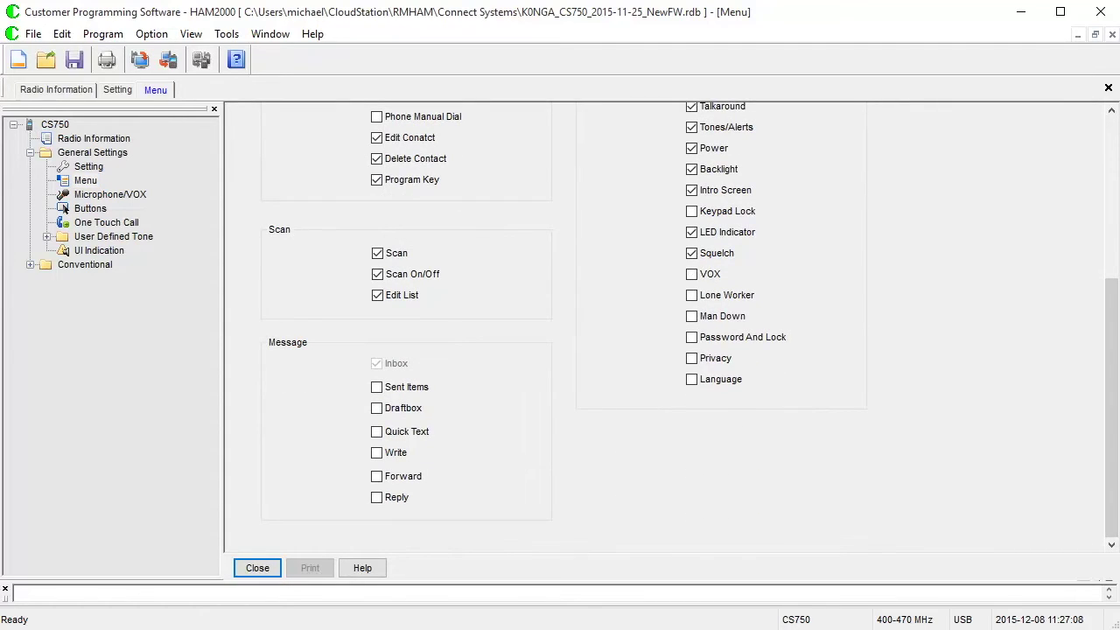
{"action": "left_click_drag", "start_coordinate": [1118, 474], "coordinate": [1118, 420]}
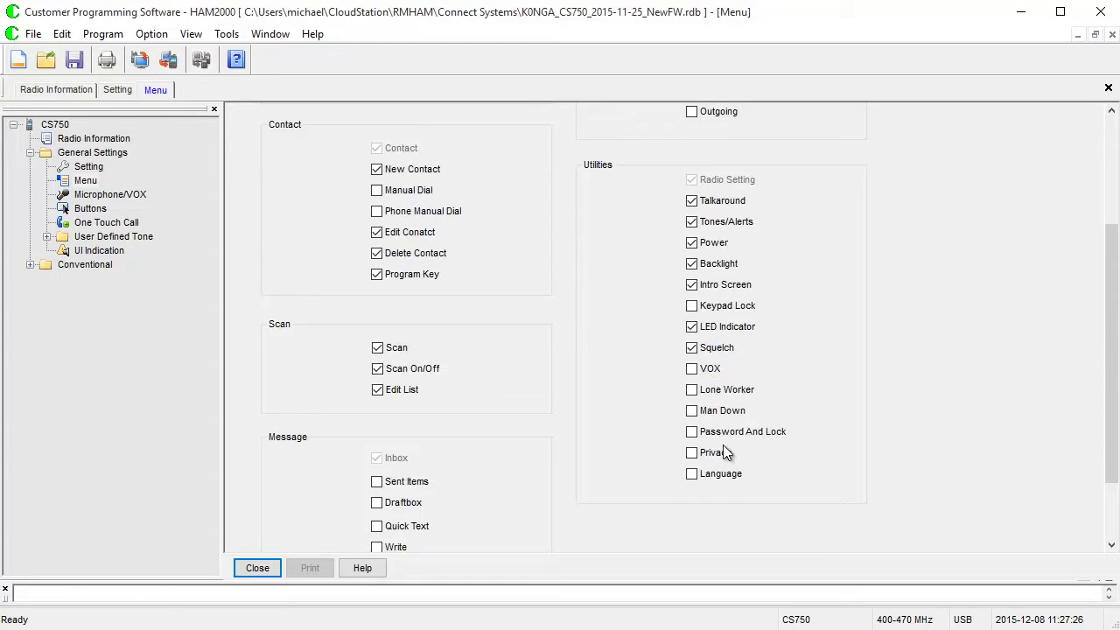
{"action": "left_click_drag", "start_coordinate": [1107, 477], "coordinate": [1105, 312]}
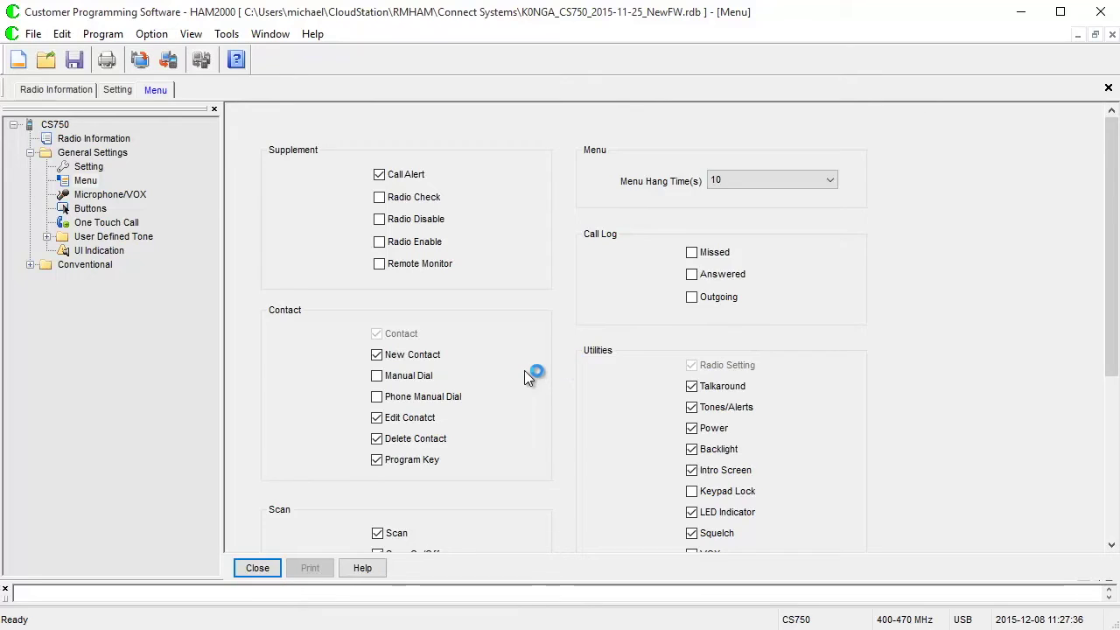
{"action": "scroll", "coordinate": [527, 376], "scroll_direction": "down", "scroll_amount": 2}
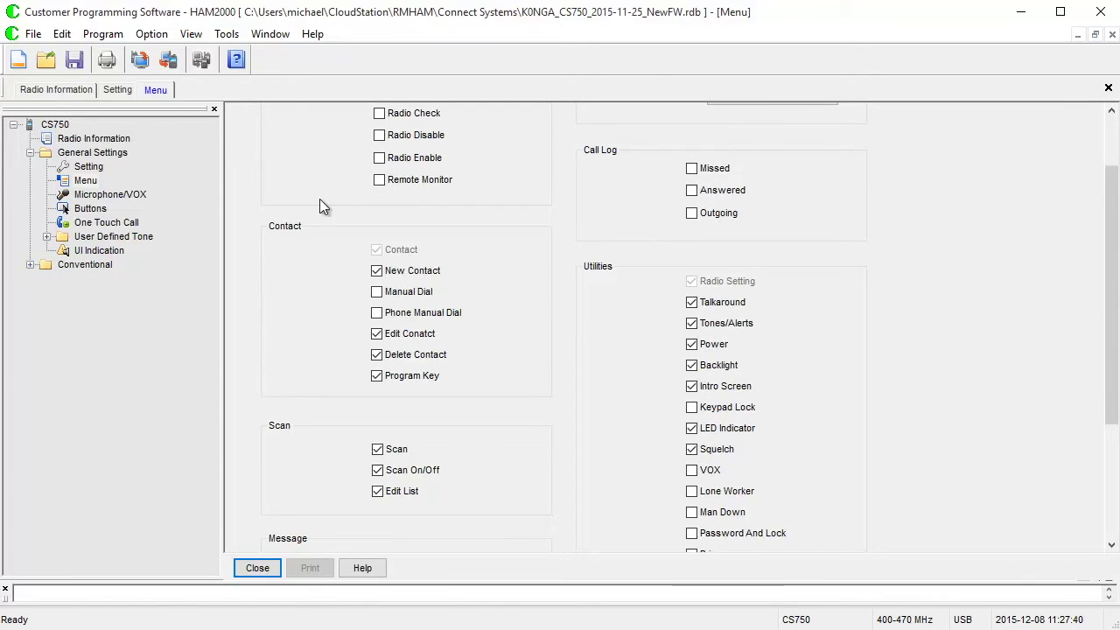
{"action": "left_click", "coordinate": [98, 196]}
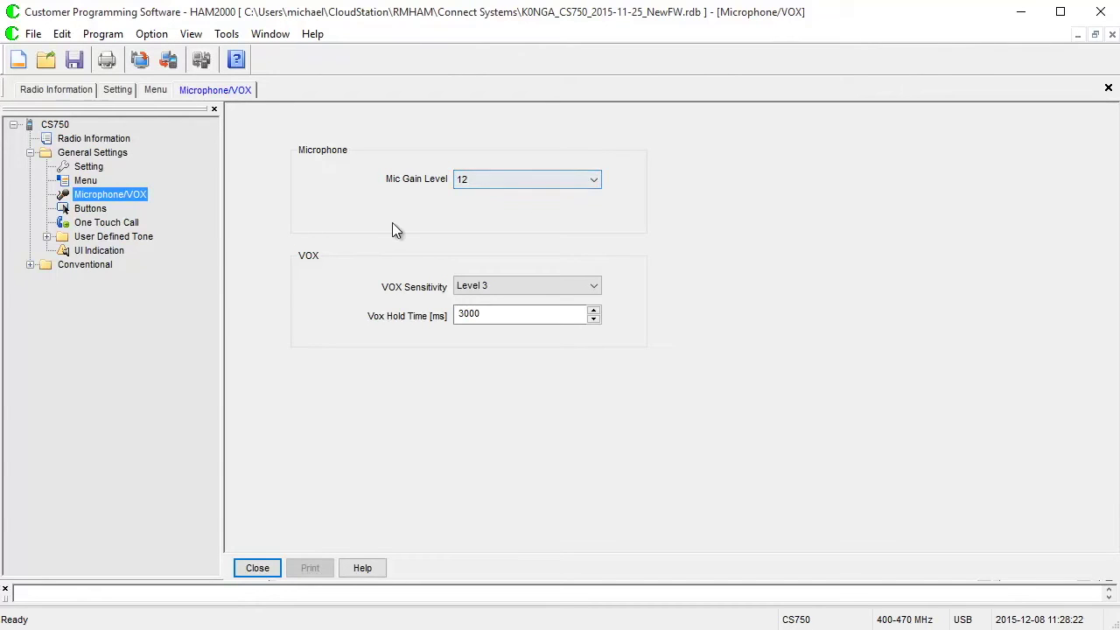
Preview the CS750 button layout, then open the recent codeplug K0NGA_CS800_2015-11-12_NewFW.rdb.
{"action": "left_click", "coordinate": [95, 210]}
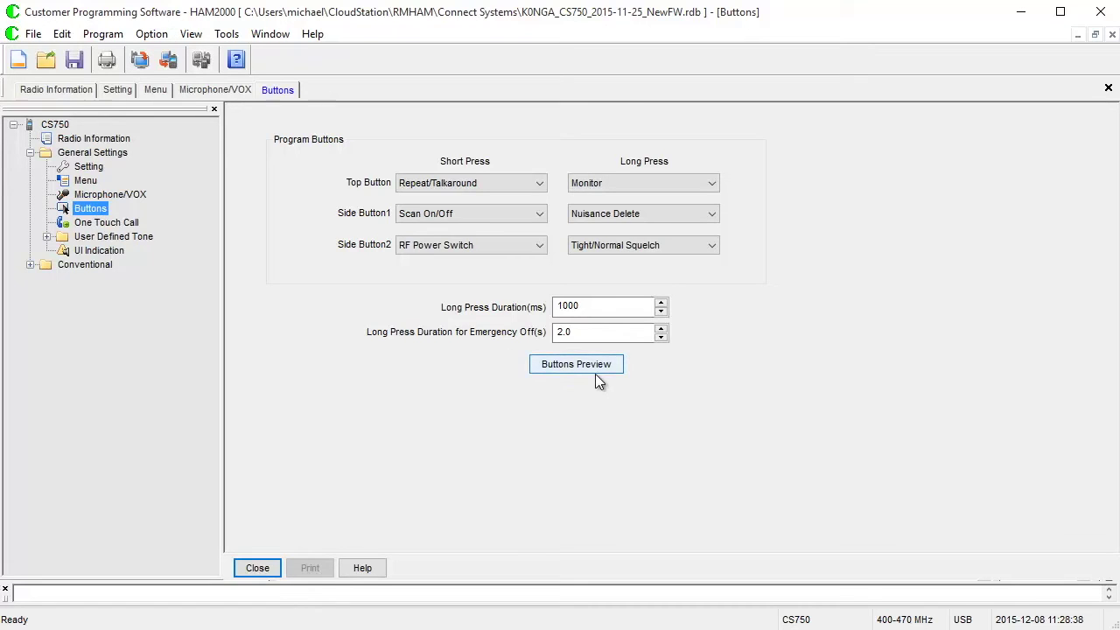
{"action": "left_click", "coordinate": [561, 364]}
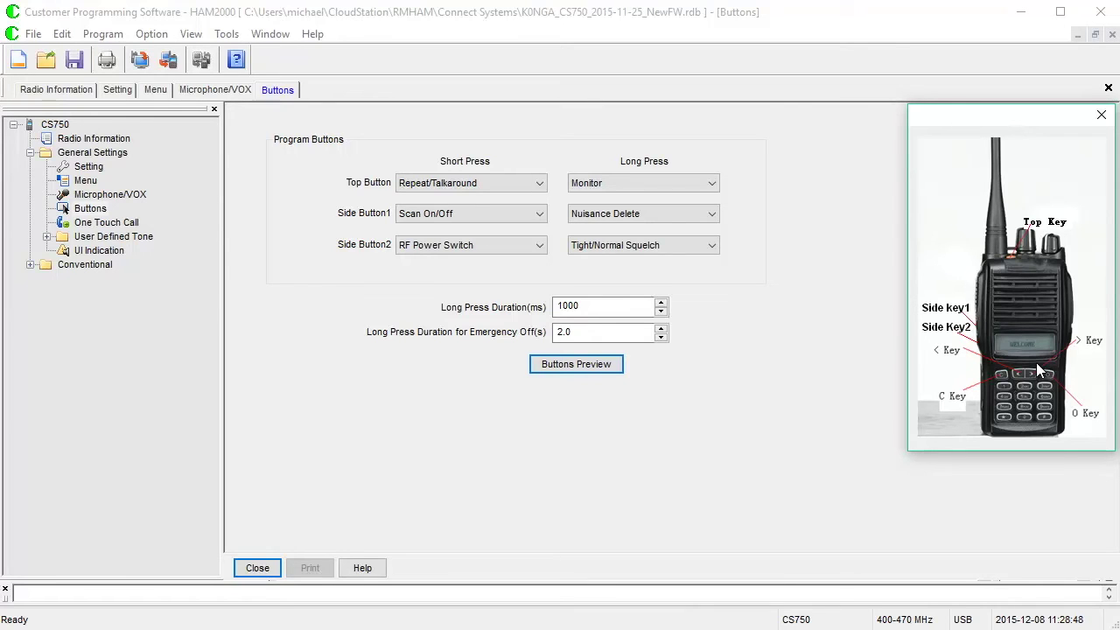
{"action": "left_click", "coordinate": [33, 34]}
{"action": "left_click", "coordinate": [96, 182]}
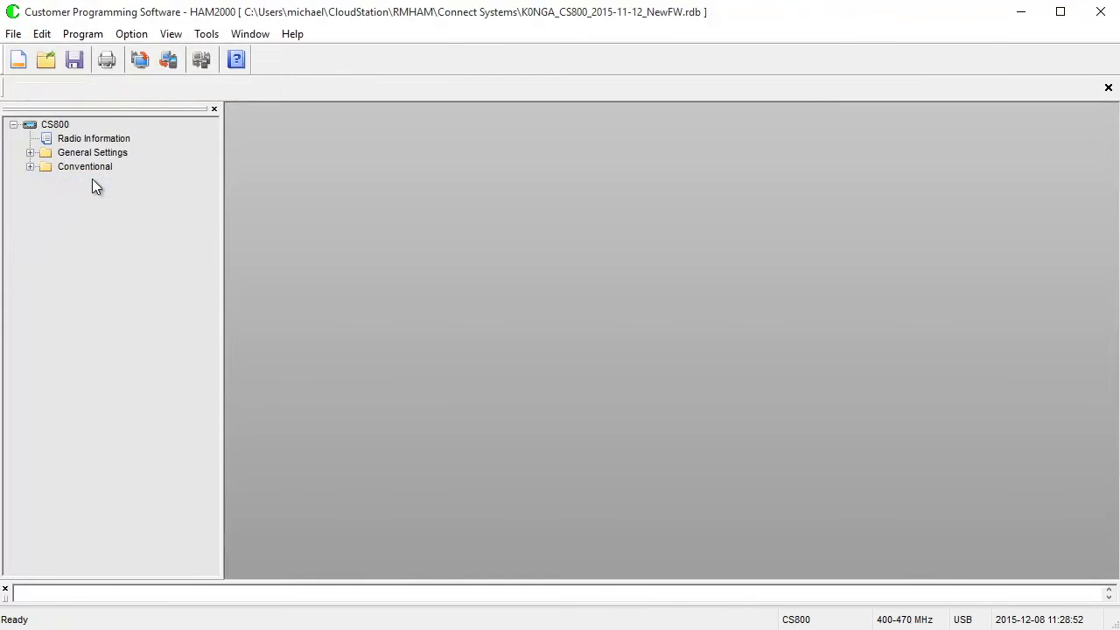
{"action": "left_click", "coordinate": [31, 153]}
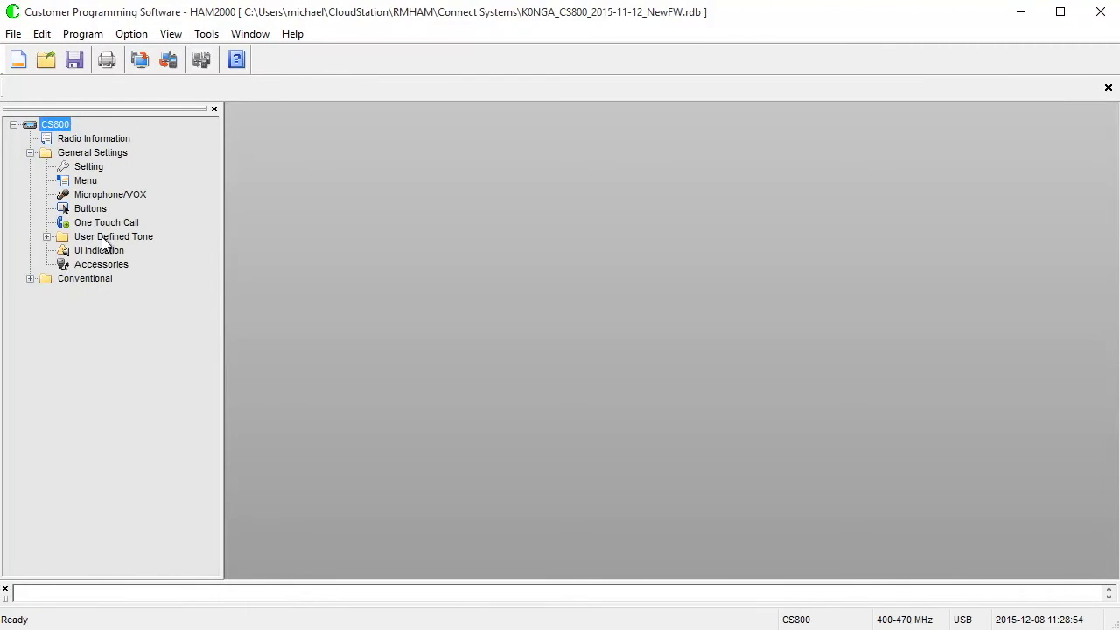
View the CS800 Buttons page (P1 Short Repeat/Talkaround, Long Press 1000 ms) and its annotated radio picture.
{"action": "left_click", "coordinate": [93, 211]}
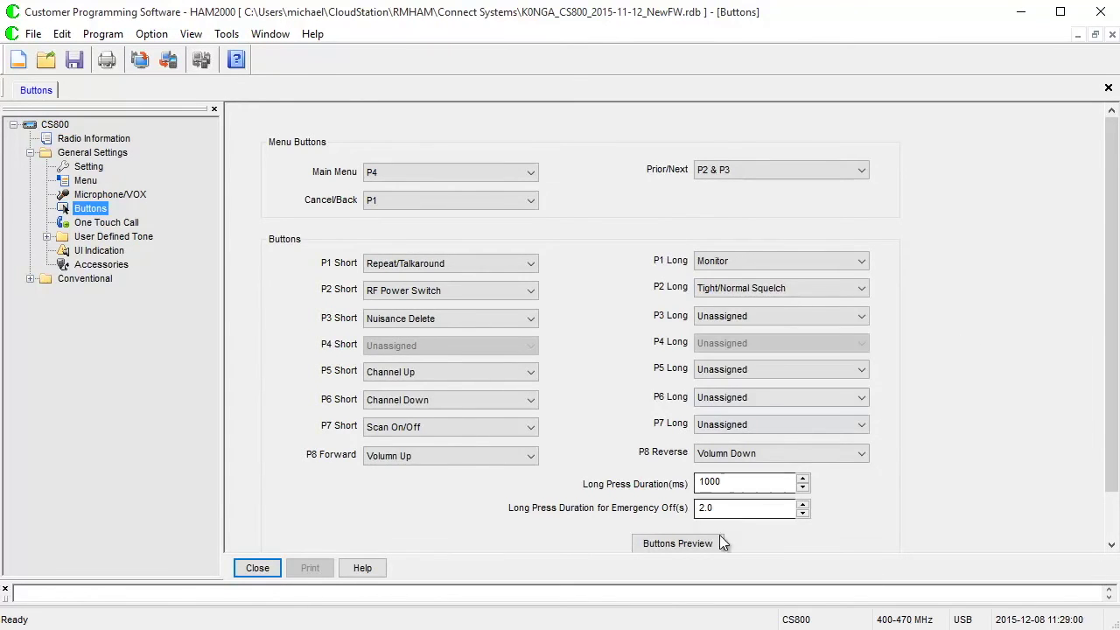
{"action": "left_click", "coordinate": [672, 543]}
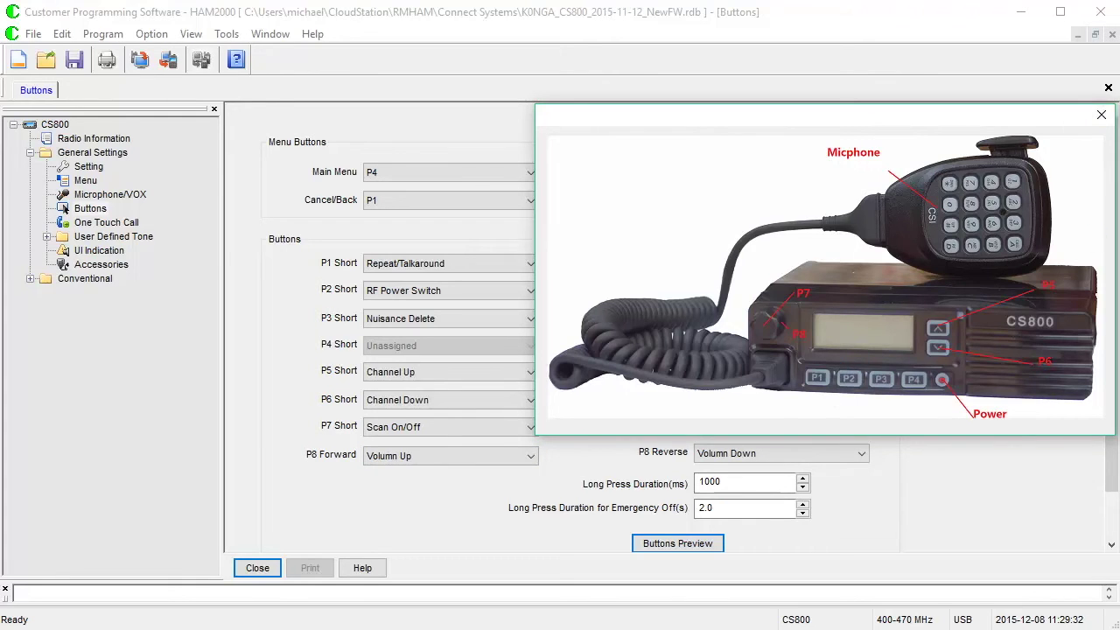
{"action": "left_click", "coordinate": [1101, 114]}
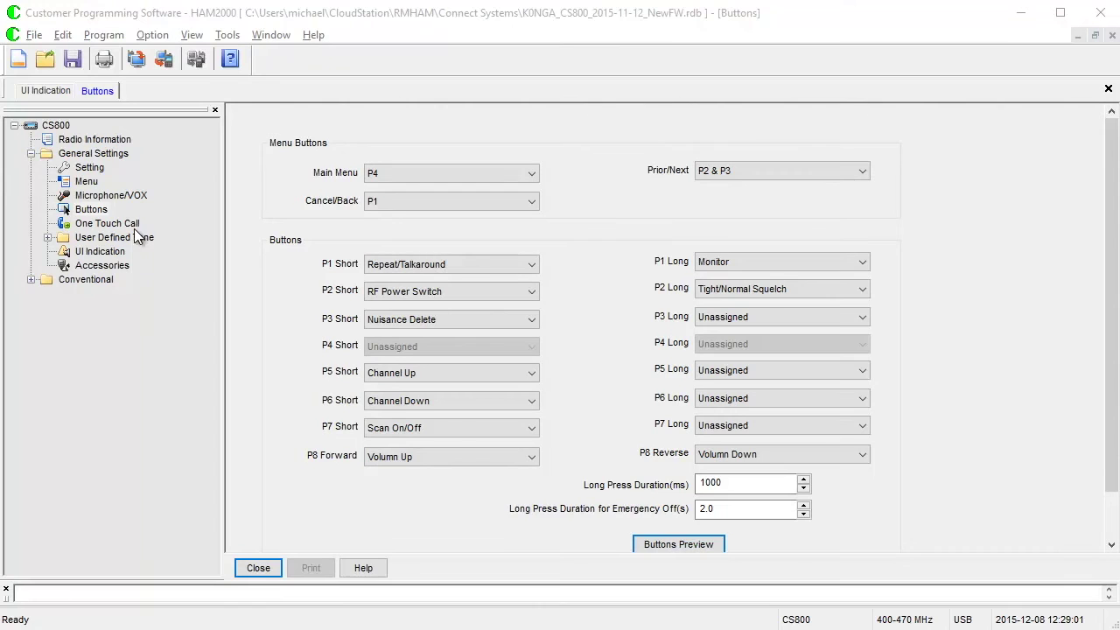
Show UI Indication down to Tone/Alerts: Talk Permit Tone Digital&Analog, Low Battery Tone 180 s.
{"action": "left_click", "coordinate": [100, 252]}
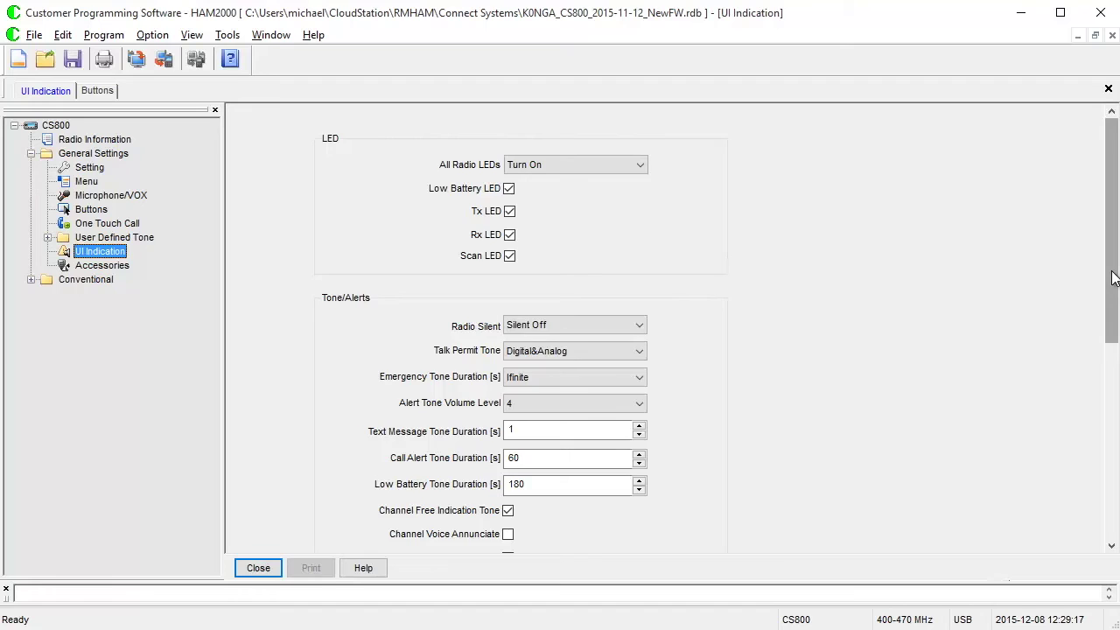
{"action": "left_click_drag", "start_coordinate": [1117, 270], "coordinate": [1117, 360]}
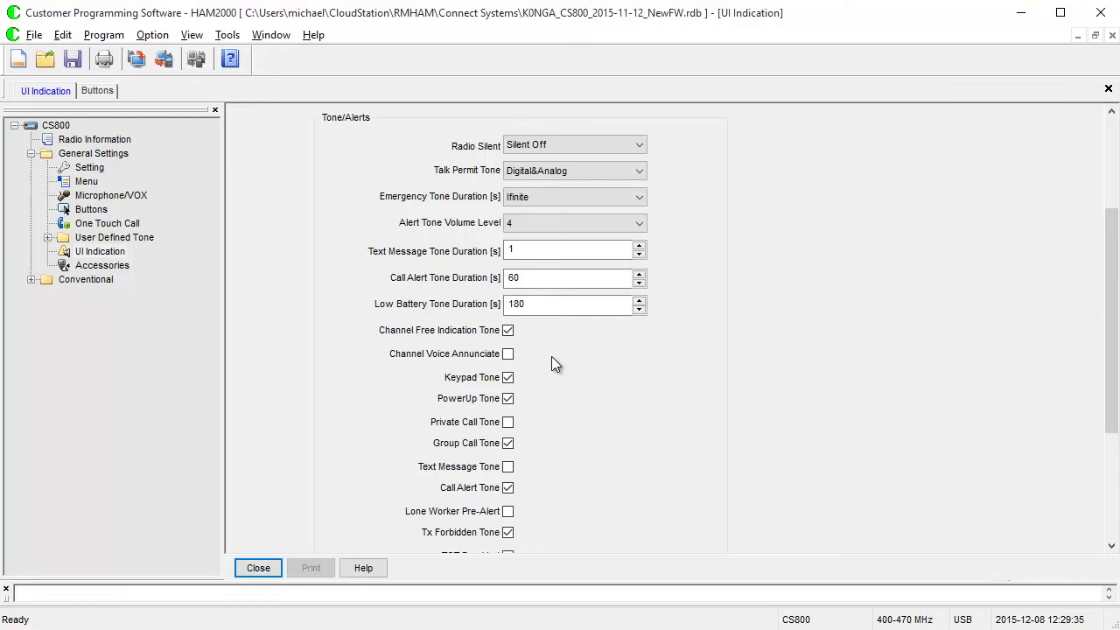
{"action": "scroll", "coordinate": [783, 386], "scroll_direction": "down", "scroll_amount": 4}
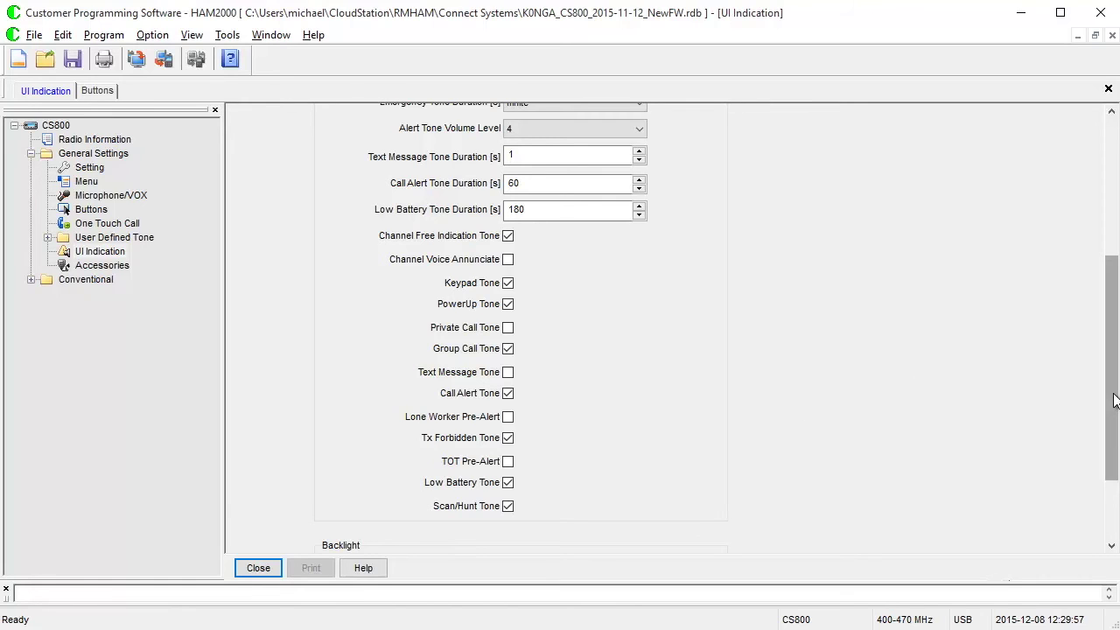
{"action": "left_click_drag", "start_coordinate": [1117, 402], "coordinate": [1116, 265]}
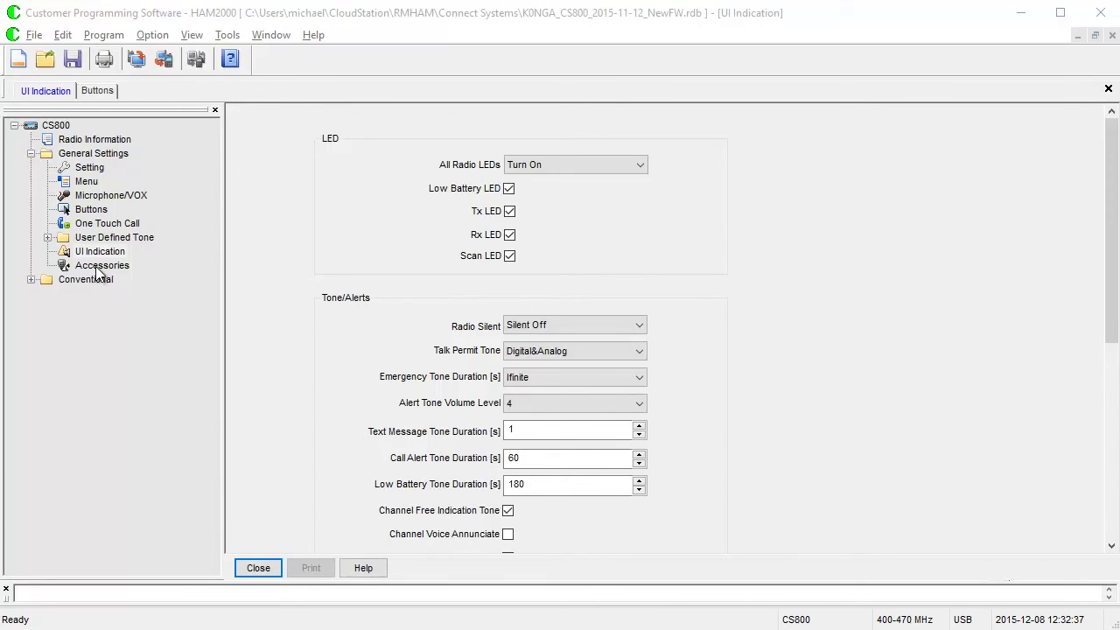
{"action": "left_click", "coordinate": [97, 267]}
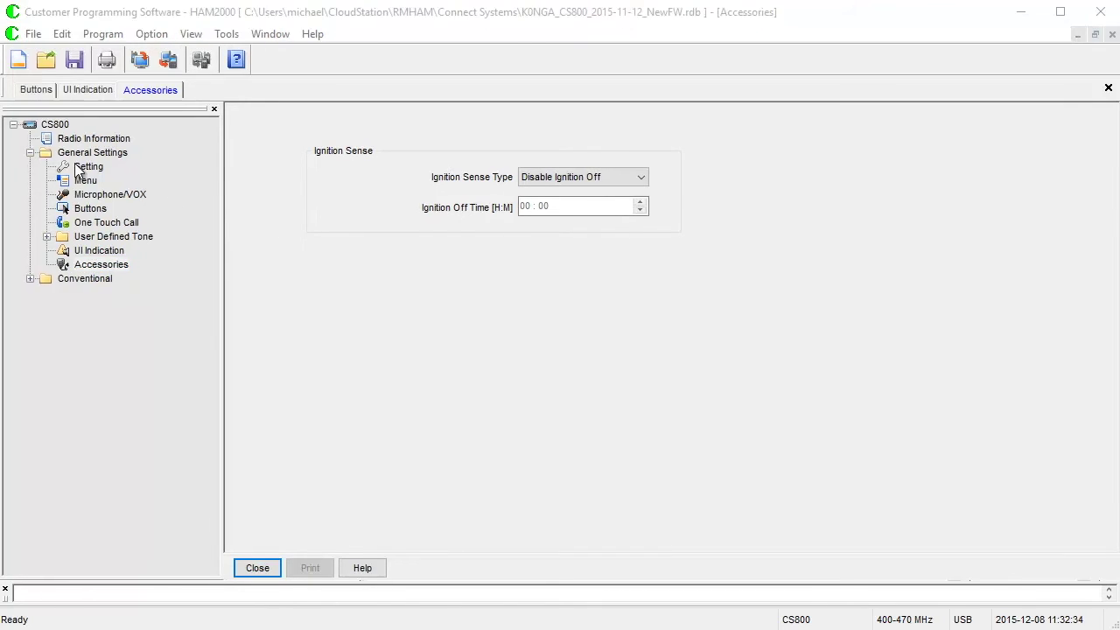
Collapse General Settings and open the TRBO Denver zone under Conventional > Zone.
{"action": "left_click", "coordinate": [30, 153]}
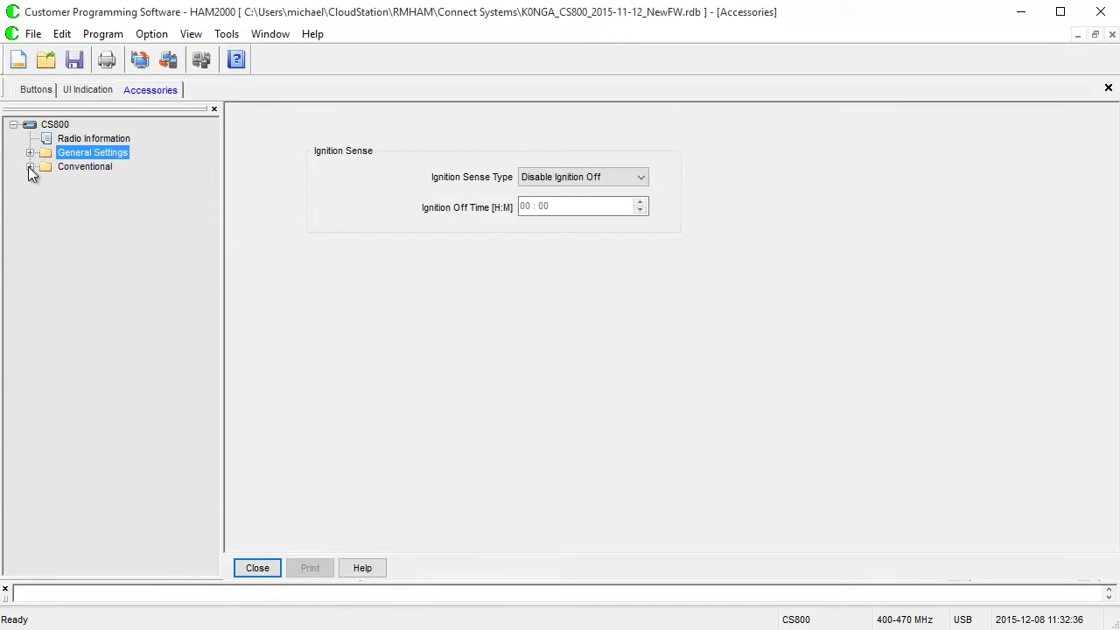
{"action": "left_click", "coordinate": [30, 166]}
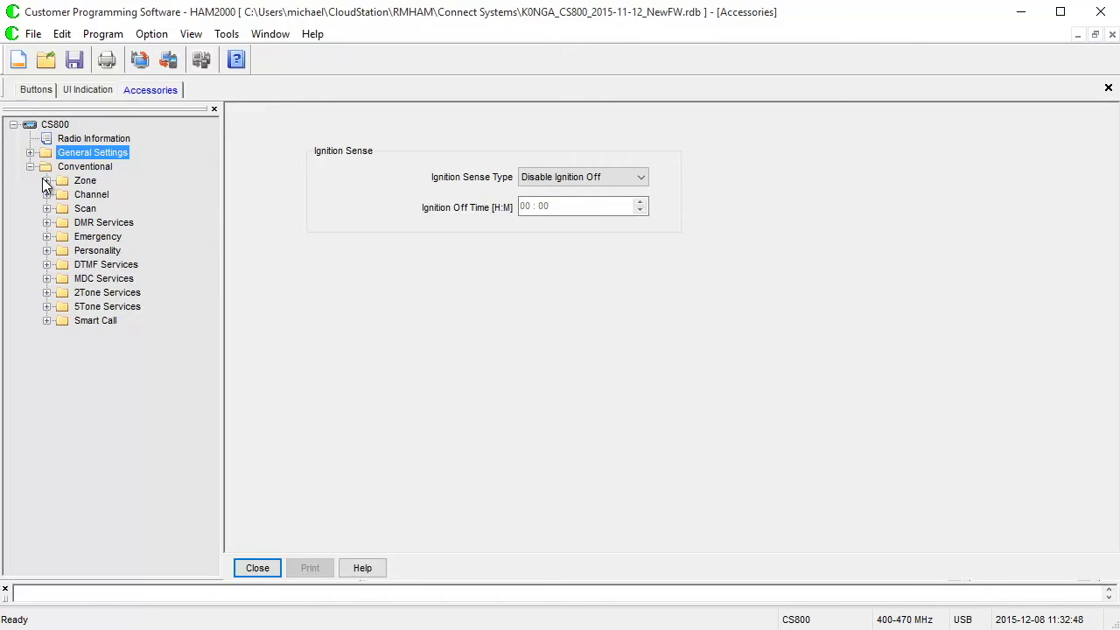
{"action": "left_click", "coordinate": [45, 179]}
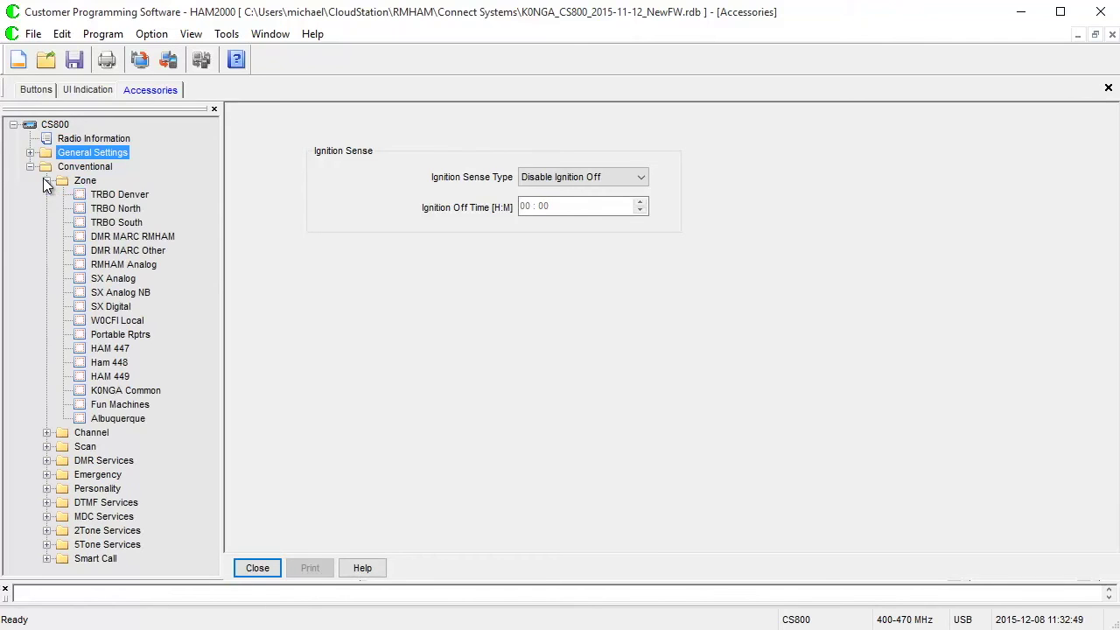
{"action": "left_click", "coordinate": [131, 196]}
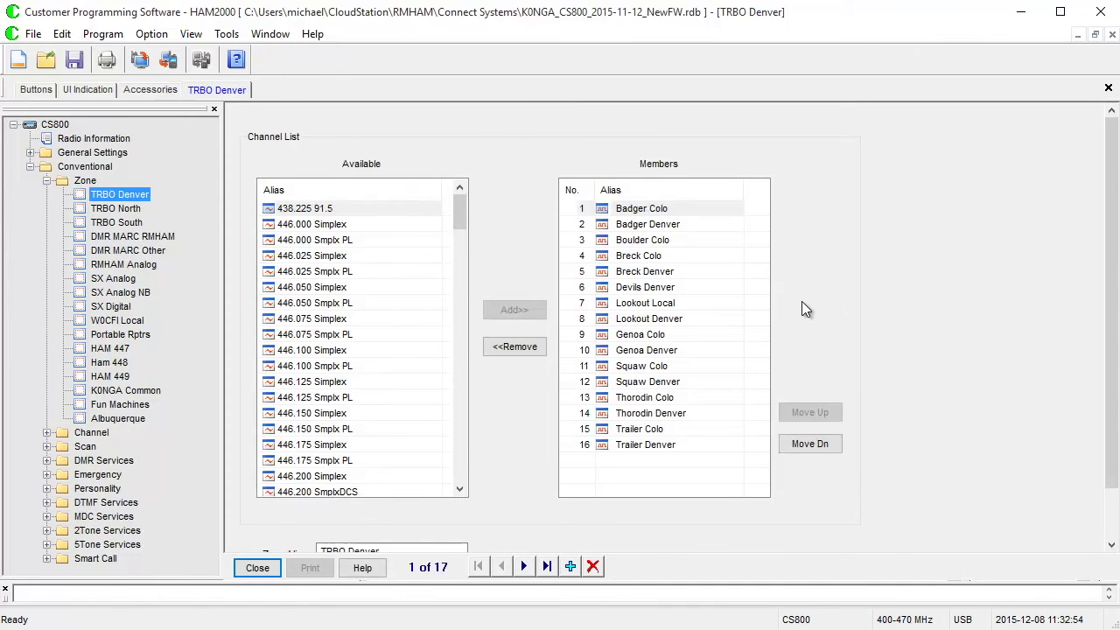
{"action": "scroll", "coordinate": [827, 302], "scroll_direction": "down", "scroll_amount": 2}
{"action": "scroll", "coordinate": [827, 298], "scroll_direction": "up", "scroll_amount": 2}
Move Trailer Denver up one position and back to last, leaving the member order unchanged.
{"action": "left_click", "coordinate": [365, 319]}
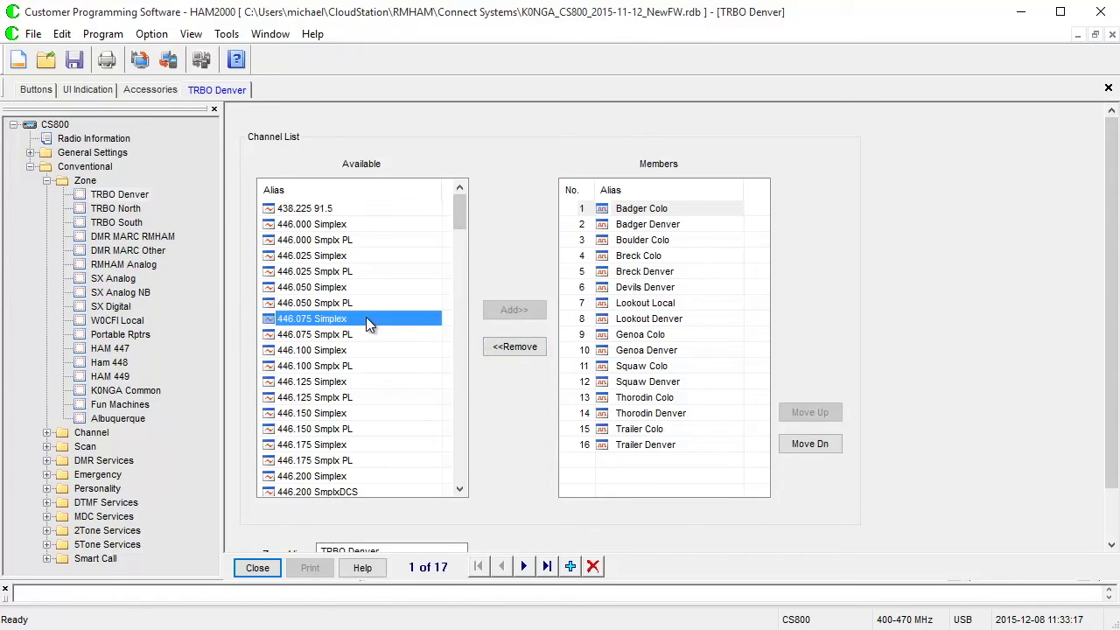
{"action": "left_click", "coordinate": [645, 337]}
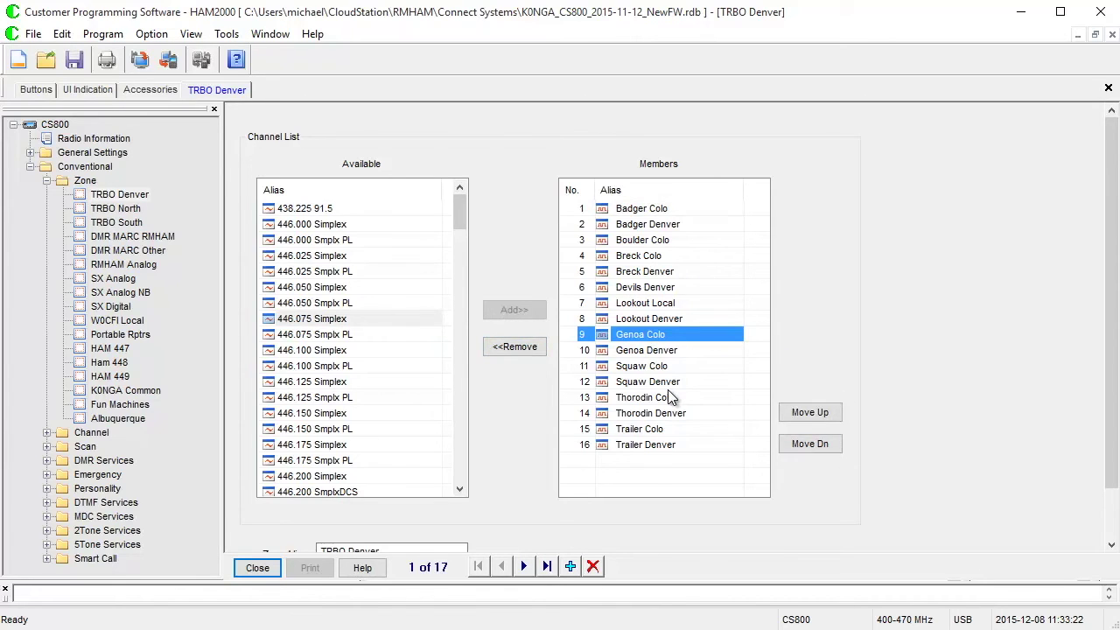
{"action": "left_click", "coordinate": [663, 442]}
{"action": "left_click", "coordinate": [830, 415]}
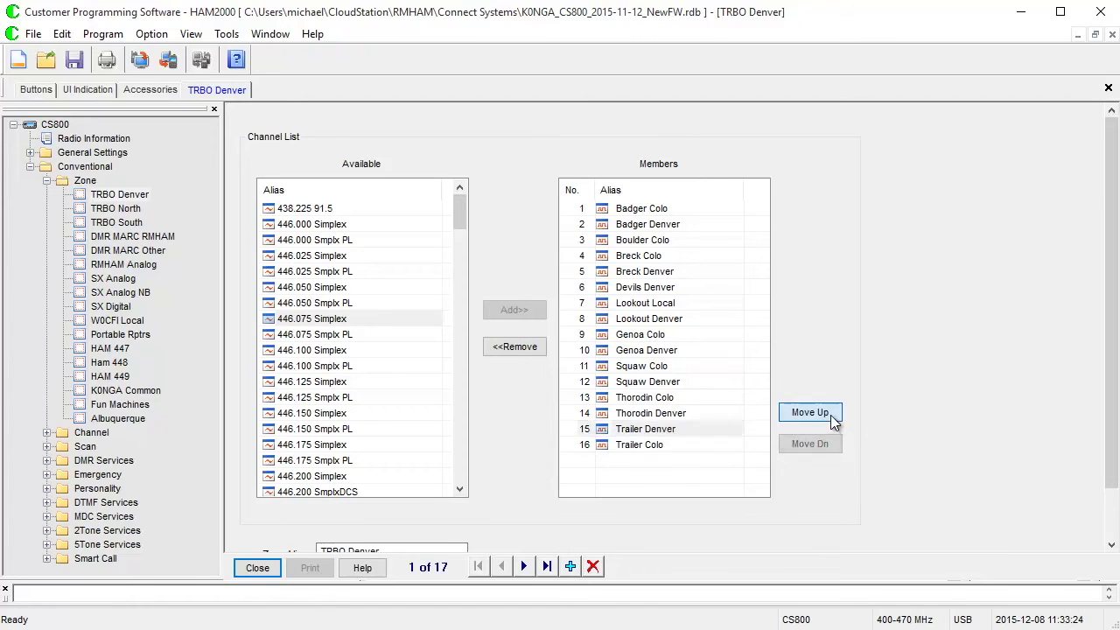
{"action": "left_click", "coordinate": [822, 444]}
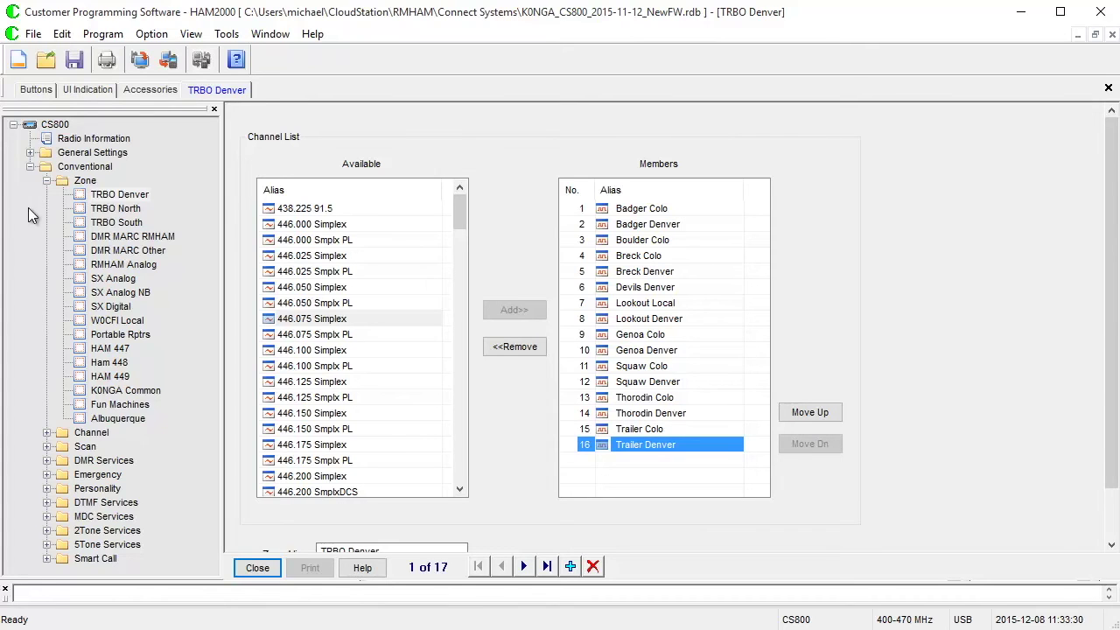
{"action": "left_click", "coordinate": [49, 181]}
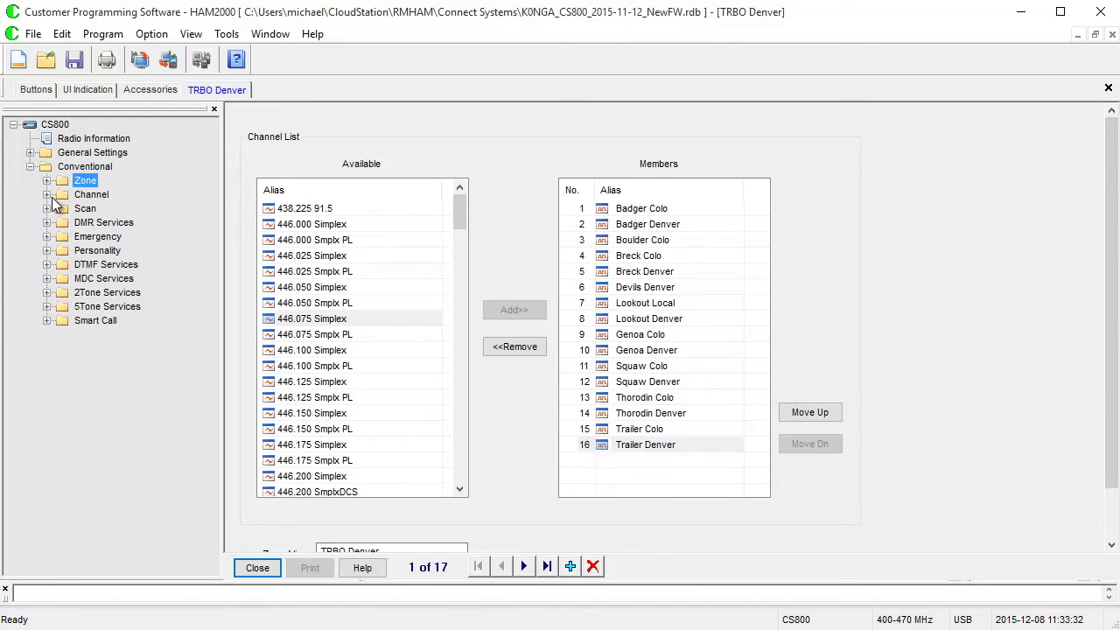
Open the Denver Thorodin analog channel (Rx 449.225, Tx 444.225 MHz) and keep squelch at Normal.
{"action": "left_click", "coordinate": [47, 195]}
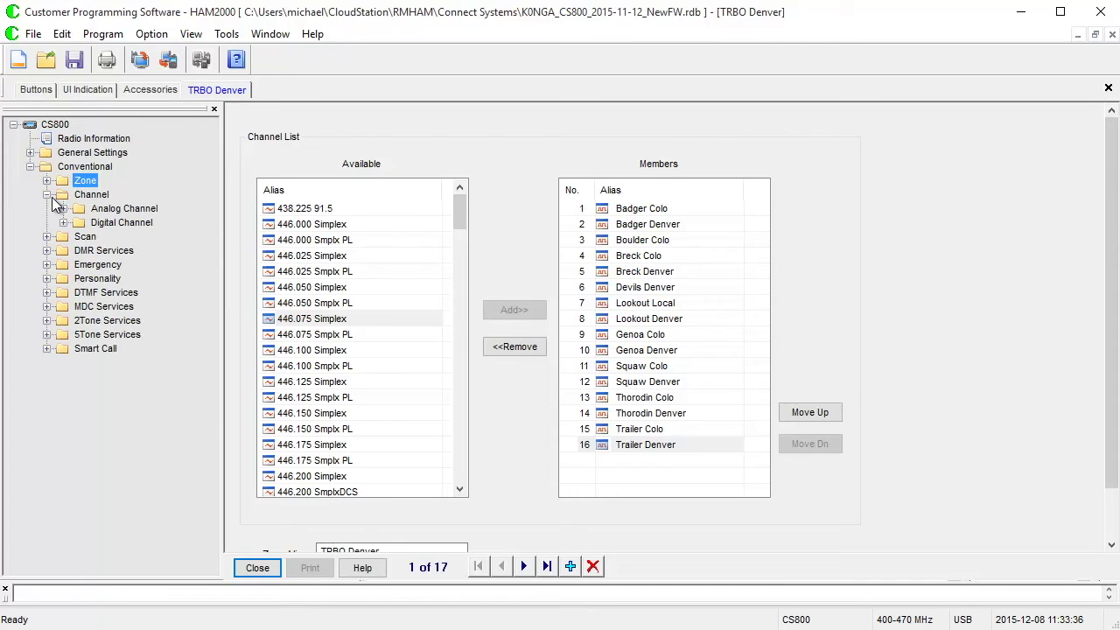
{"action": "left_click", "coordinate": [63, 208]}
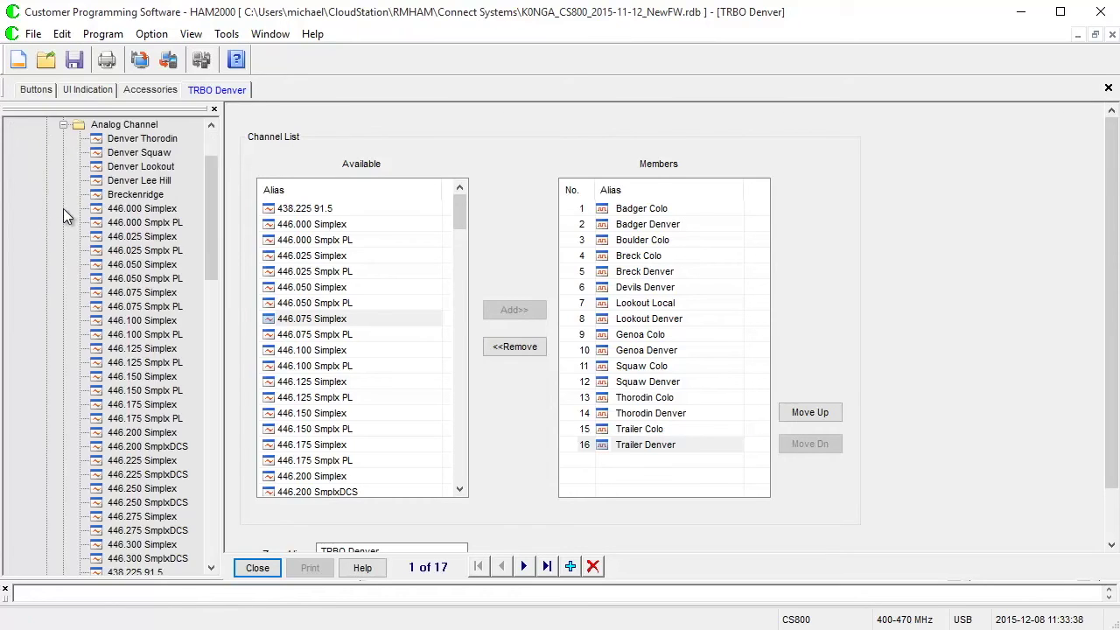
{"action": "double_click", "coordinate": [146, 142]}
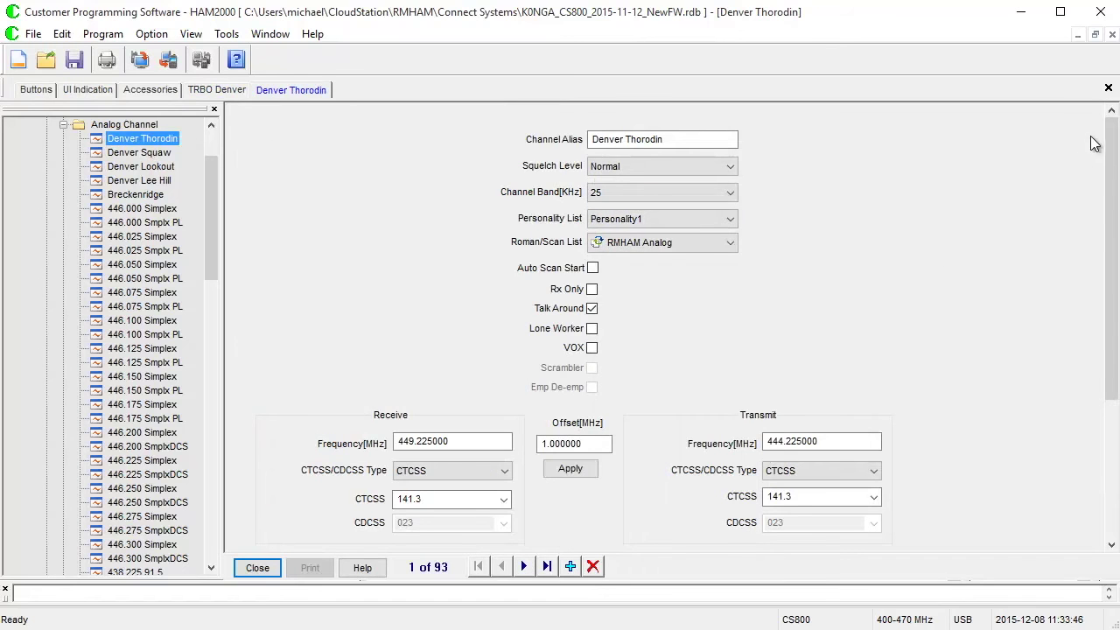
{"action": "mouse_move", "coordinate": [1111, 149]}
{"action": "left_mouse_down"}
{"action": "mouse_move", "coordinate": [1111, 285]}
{"action": "mouse_move", "coordinate": [1111, 148]}
{"action": "left_mouse_up"}
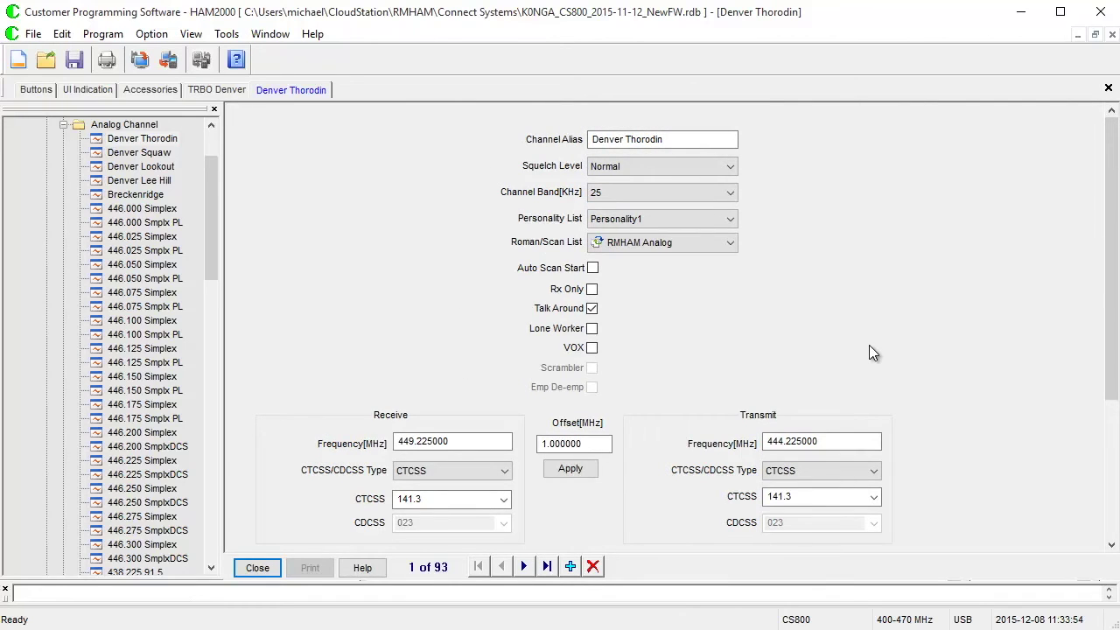
{"action": "left_click", "coordinate": [705, 171]}
{"action": "left_click", "coordinate": [704, 170]}
{"action": "left_click", "coordinate": [525, 249]}
Set Denver Thorodin's Tx Admit to Aways Allow and expand the Digital Channel list.
{"action": "scroll", "coordinate": [665, 333], "scroll_direction": "down", "scroll_amount": 5}
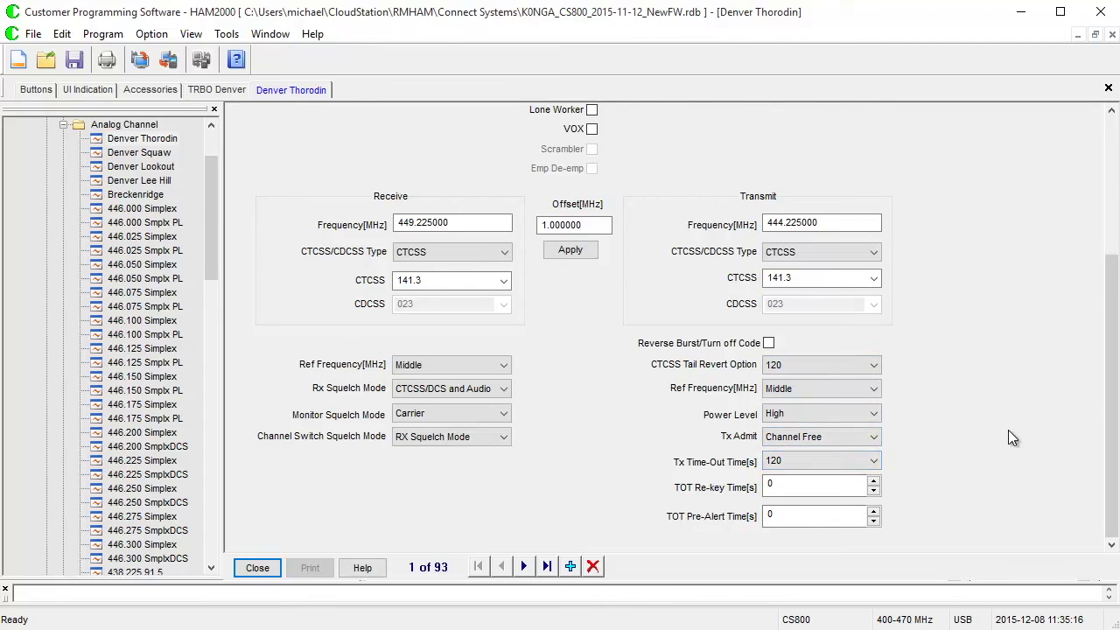
{"action": "left_click", "coordinate": [813, 437]}
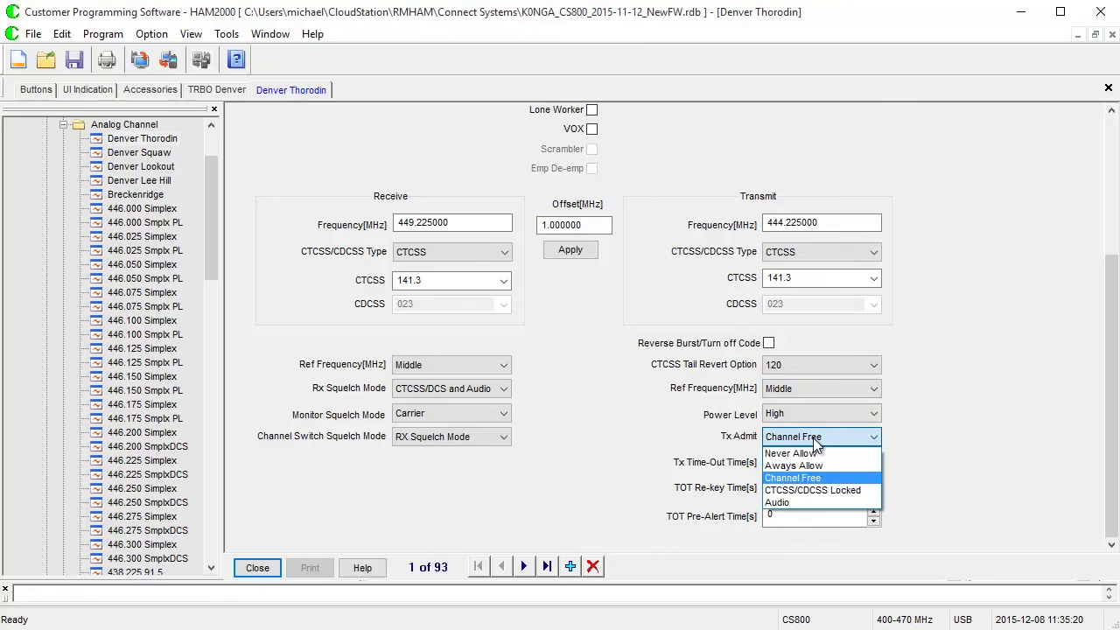
{"action": "left_click", "coordinate": [822, 465]}
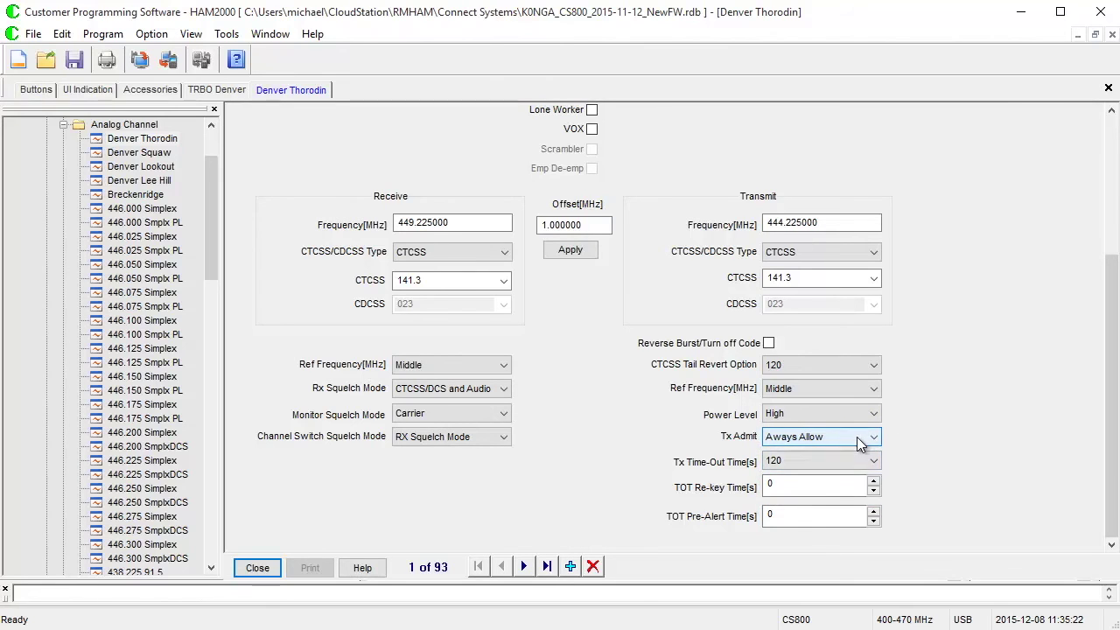
{"action": "left_click", "coordinate": [857, 442]}
{"action": "left_click", "coordinate": [950, 389]}
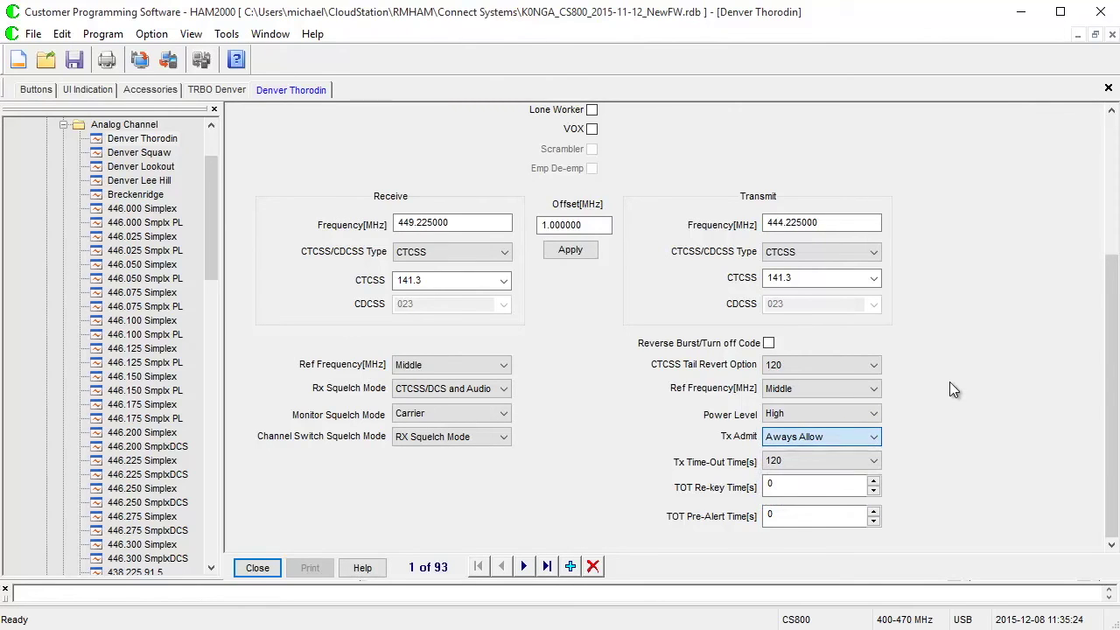
{"action": "left_click", "coordinate": [950, 383]}
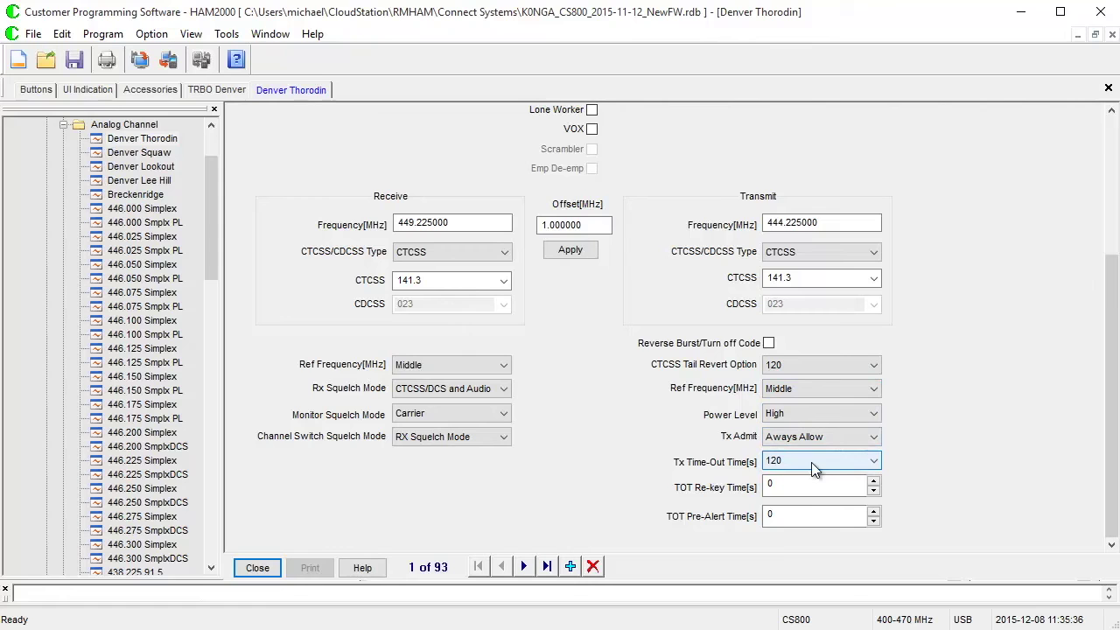
{"action": "left_click", "coordinate": [60, 124]}
{"action": "left_click", "coordinate": [65, 224]}
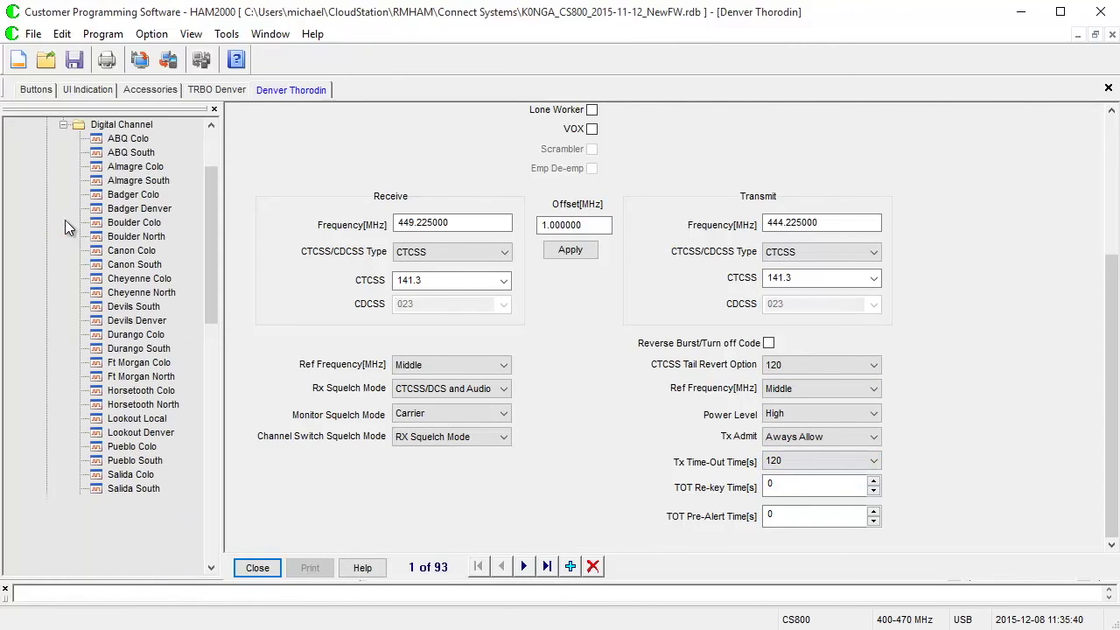
Change the ABQ Colo digital channel's Tx Time-Out Time from Infinite to 120 seconds.
{"action": "double_click", "coordinate": [141, 140]}
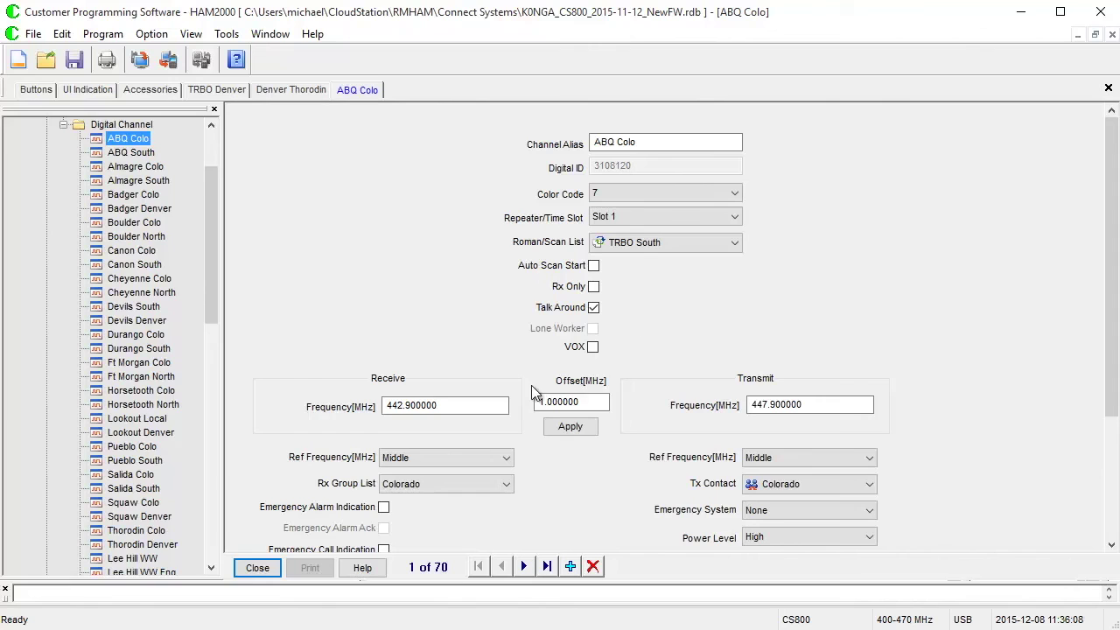
{"action": "scroll", "coordinate": [521, 227], "scroll_direction": "down", "scroll_amount": 3}
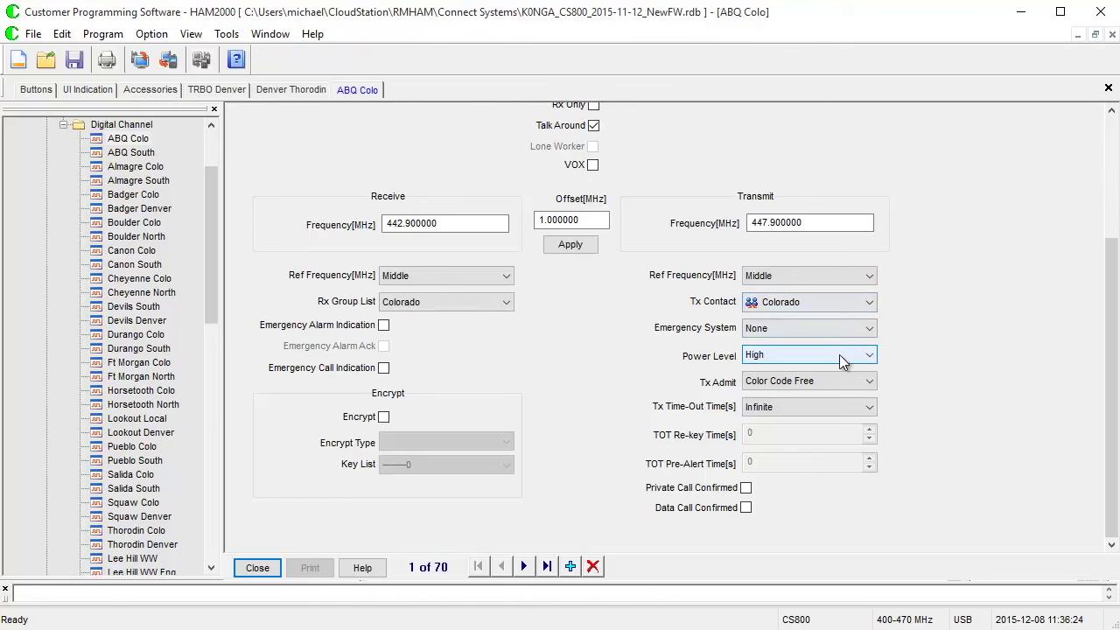
{"action": "left_click", "coordinate": [828, 405]}
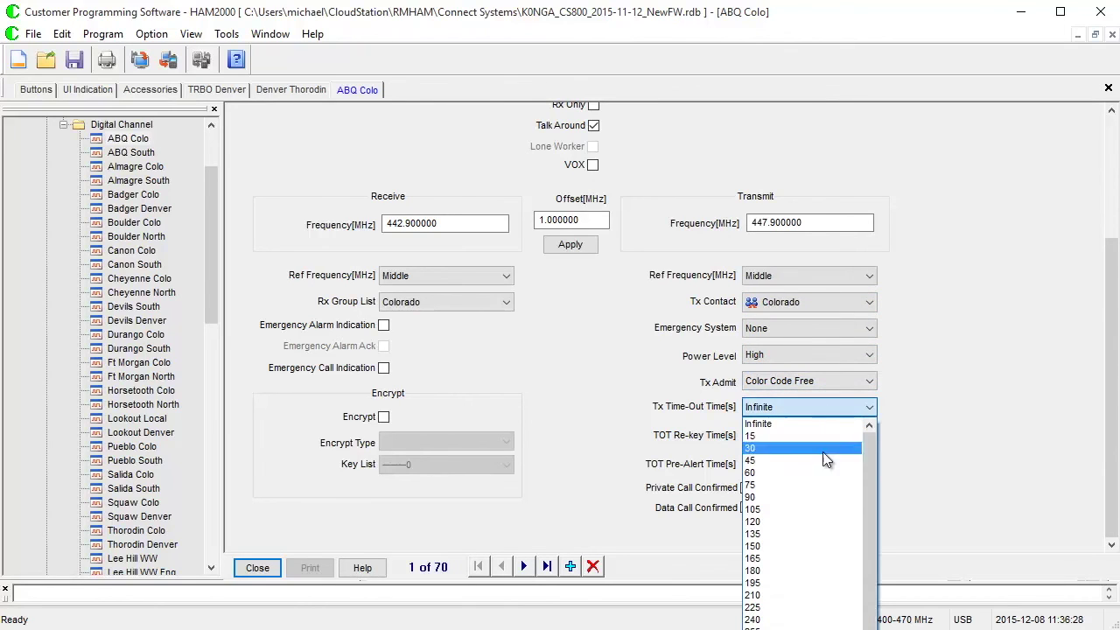
{"action": "left_click", "coordinate": [815, 520]}
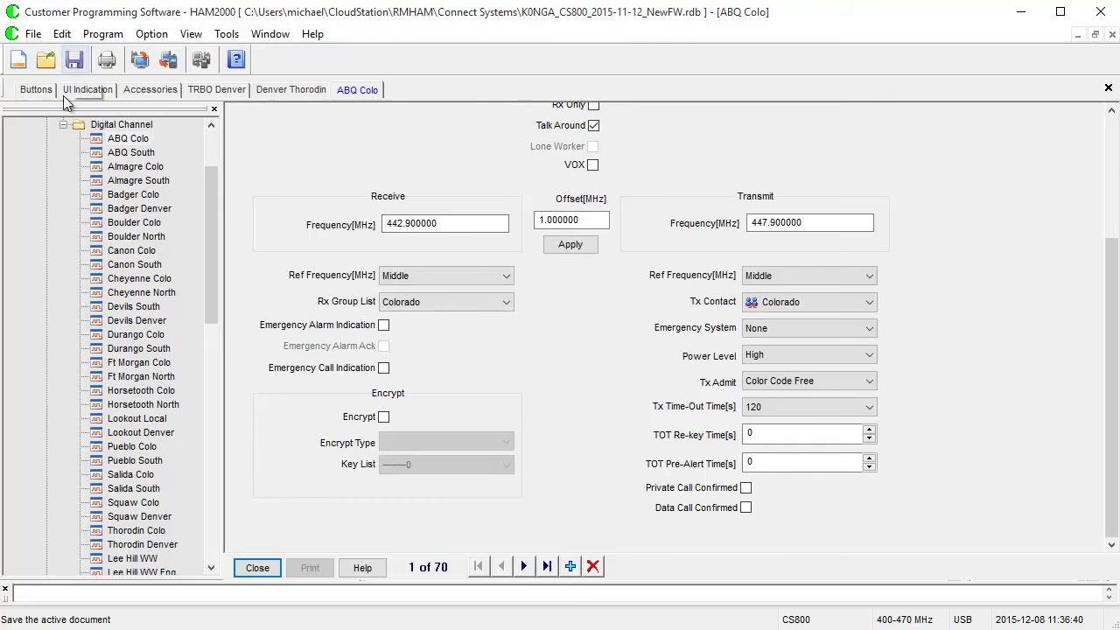
{"action": "left_click", "coordinate": [62, 126]}
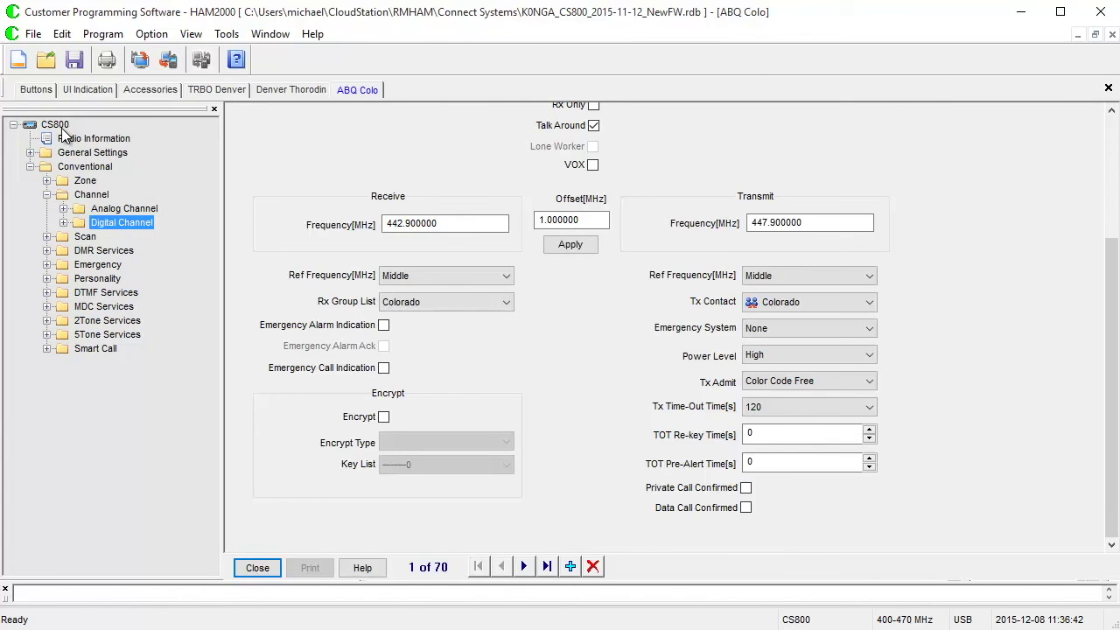
Bring up the TRBO Denver scan list and review its Tx Designated Channel choices.
{"action": "left_click", "coordinate": [46, 195]}
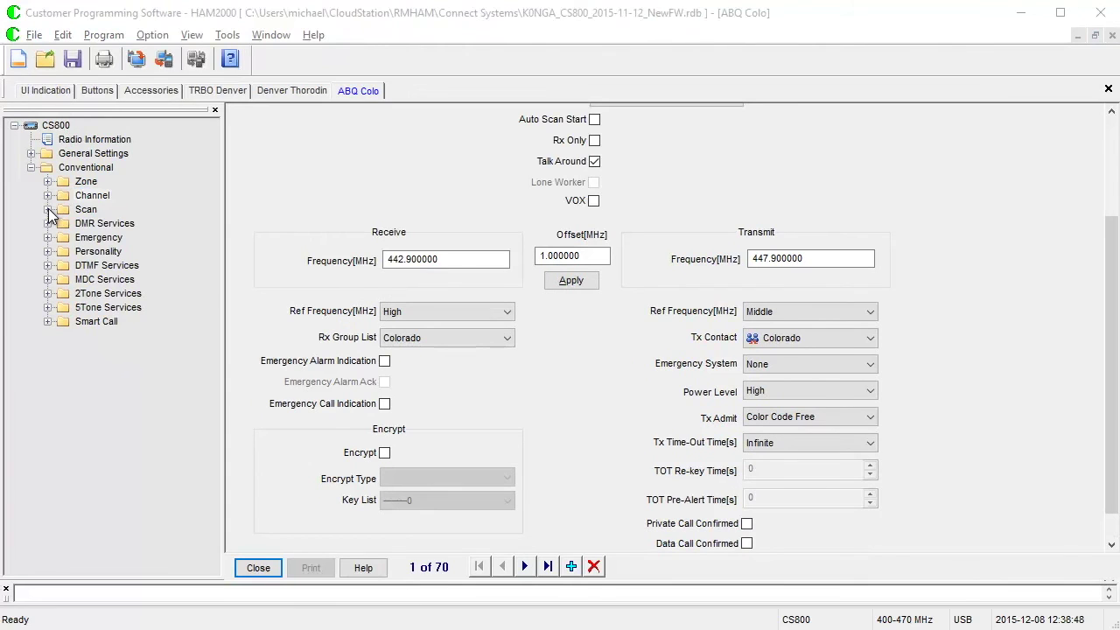
{"action": "left_click", "coordinate": [48, 210]}
{"action": "left_click", "coordinate": [116, 225]}
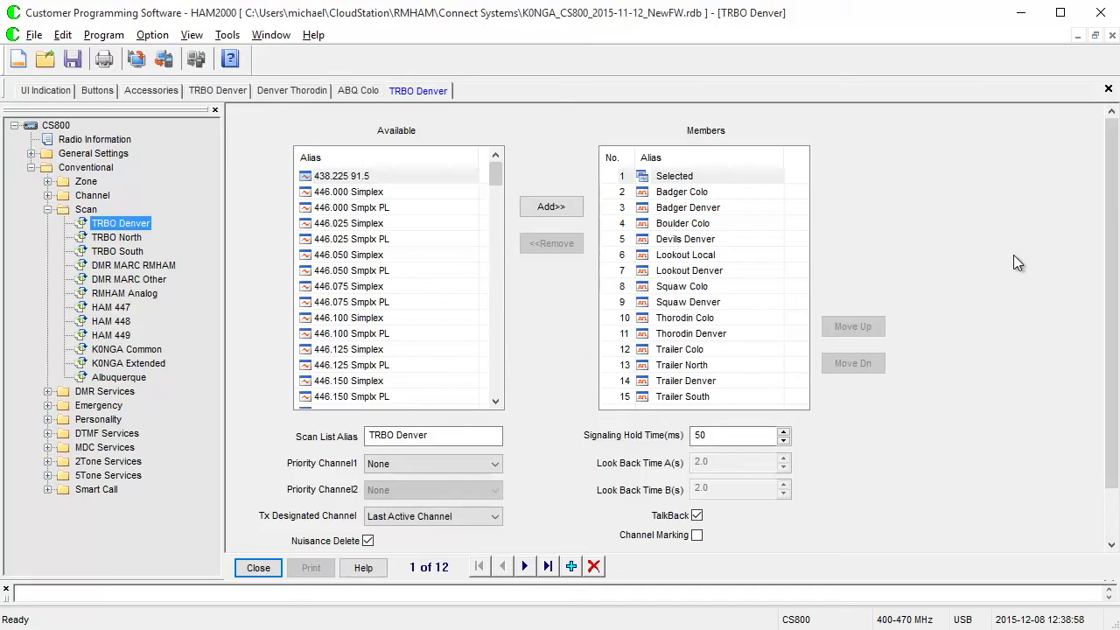
{"action": "left_click_drag", "start_coordinate": [1109, 218], "coordinate": [1109, 268]}
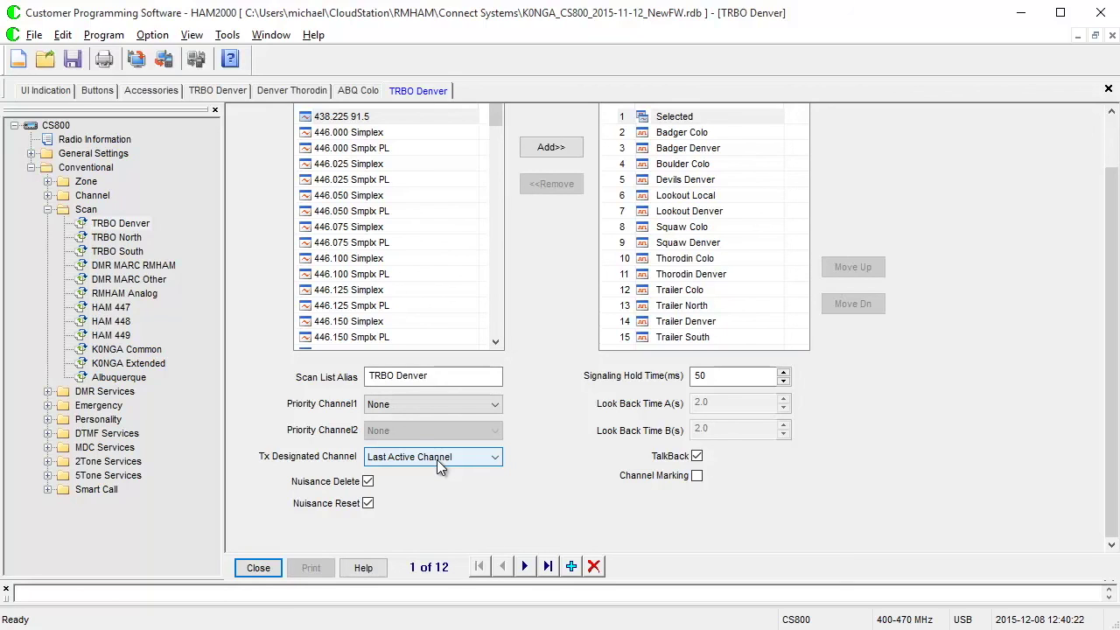
{"action": "left_click", "coordinate": [436, 459]}
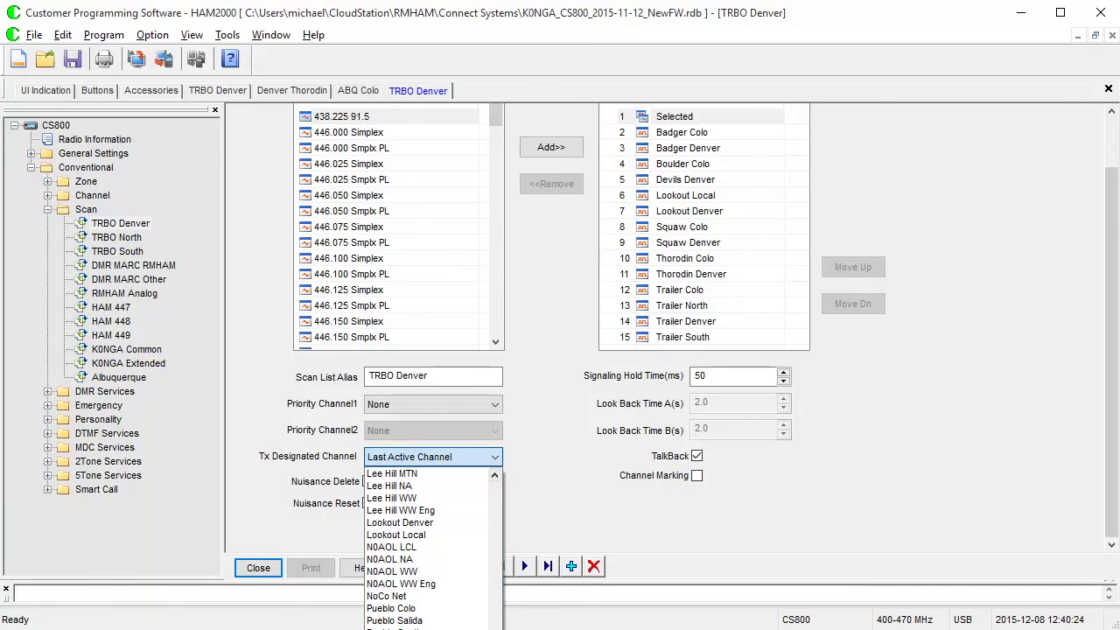
{"action": "left_click_drag", "start_coordinate": [525, 604], "coordinate": [513, 464]}
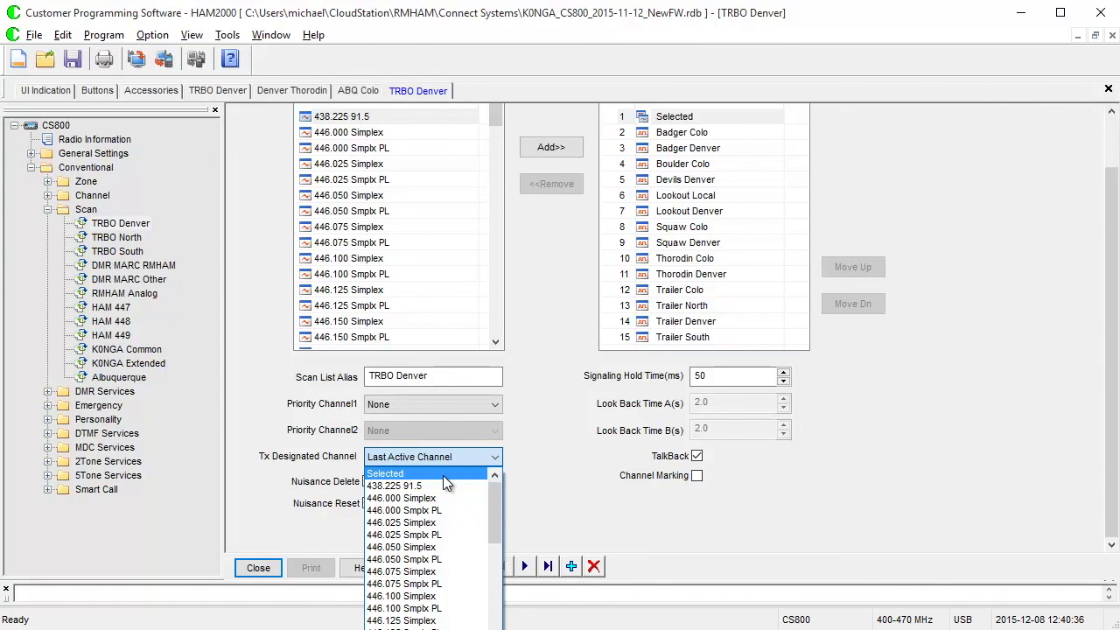
{"action": "mouse_move", "coordinate": [496, 503]}
{"action": "left_mouse_down"}
{"action": "mouse_move", "coordinate": [494, 623]}
{"action": "mouse_move", "coordinate": [494, 488]}
{"action": "mouse_move", "coordinate": [494, 516]}
{"action": "left_mouse_up"}
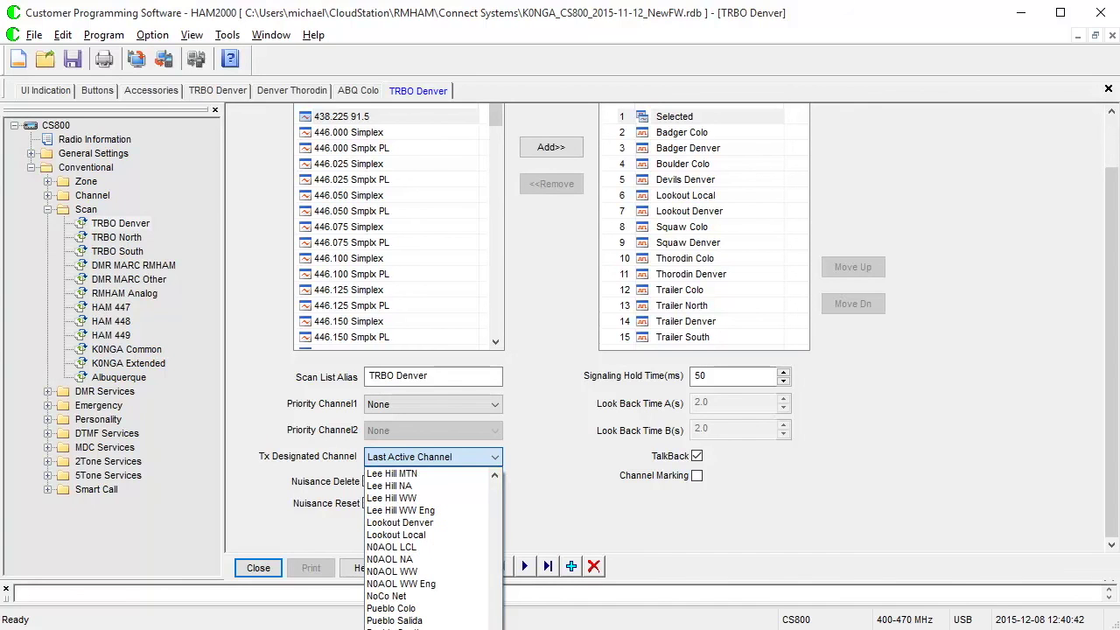
{"action": "left_click", "coordinate": [388, 435]}
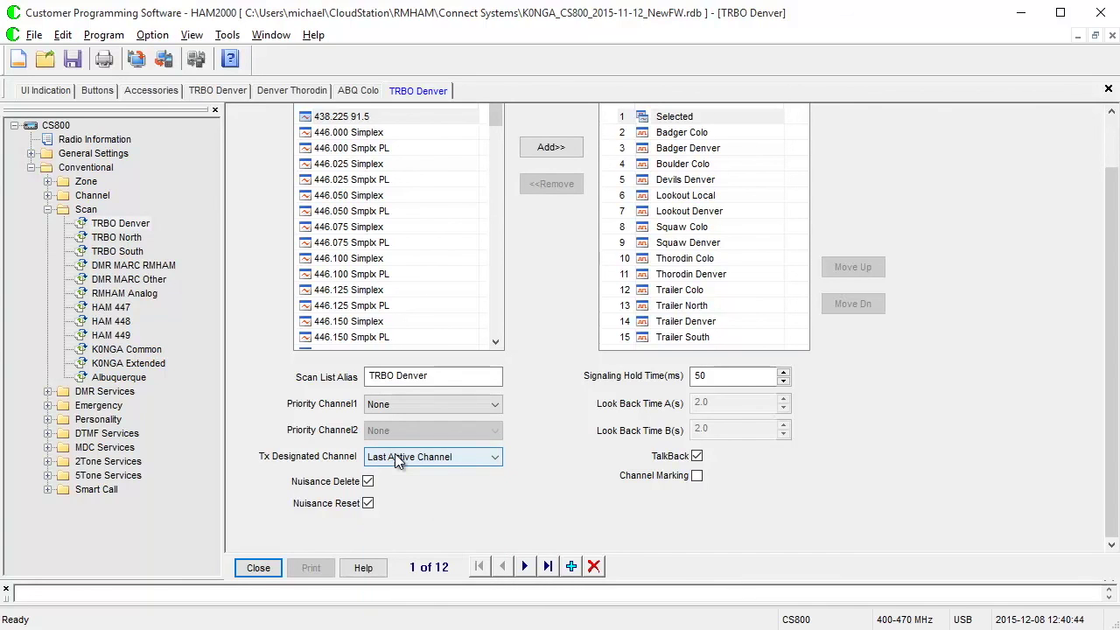
{"action": "left_click", "coordinate": [696, 459]}
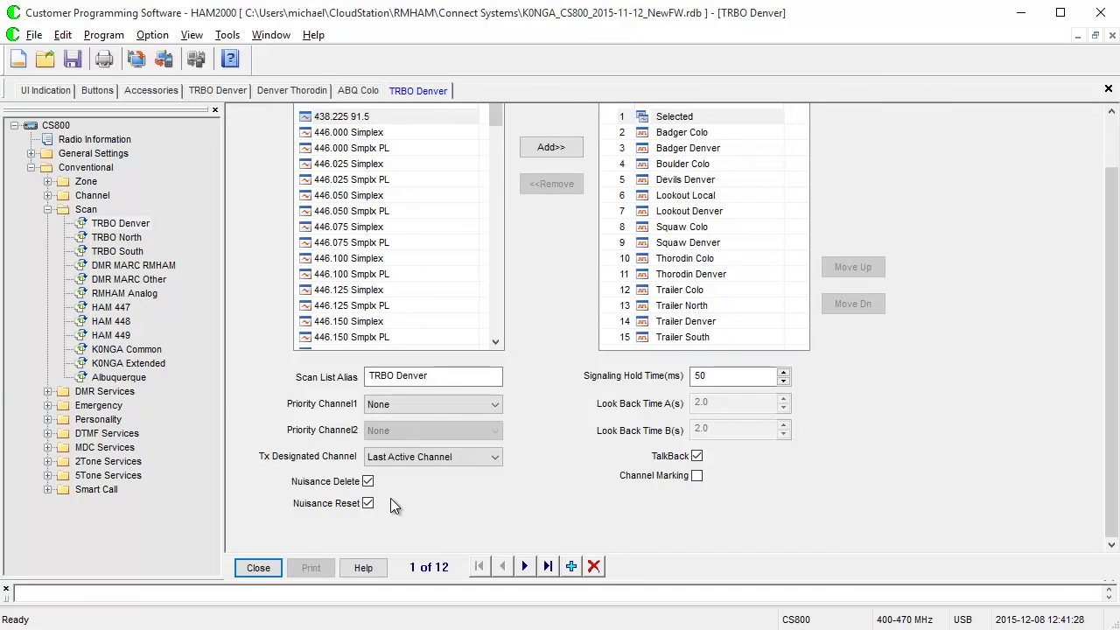
{"action": "left_click", "coordinate": [48, 210]}
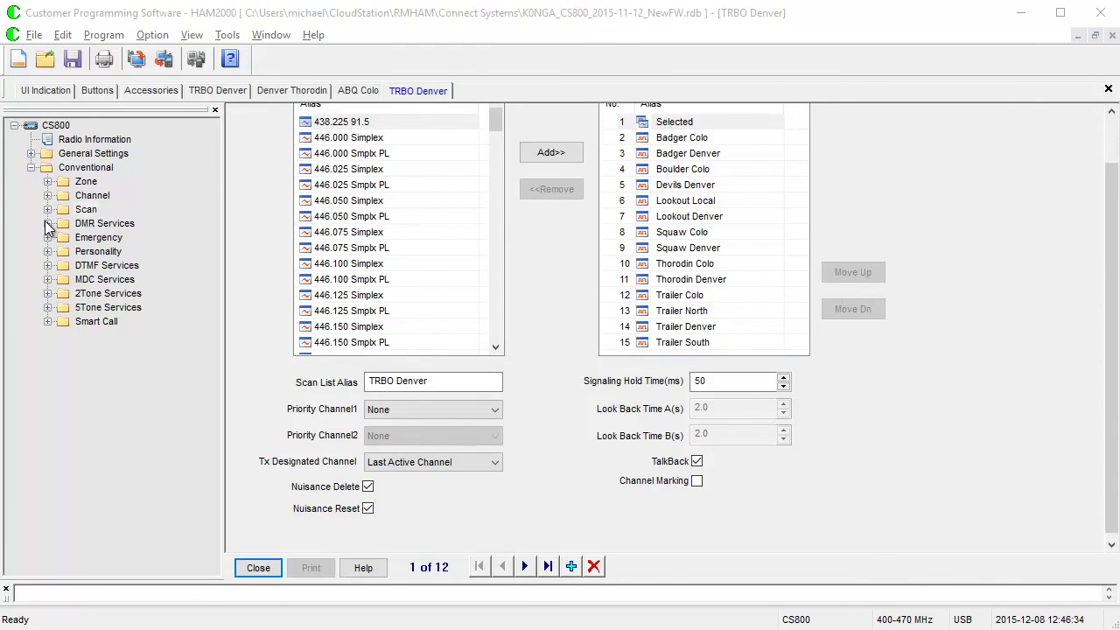
{"action": "left_click", "coordinate": [47, 224]}
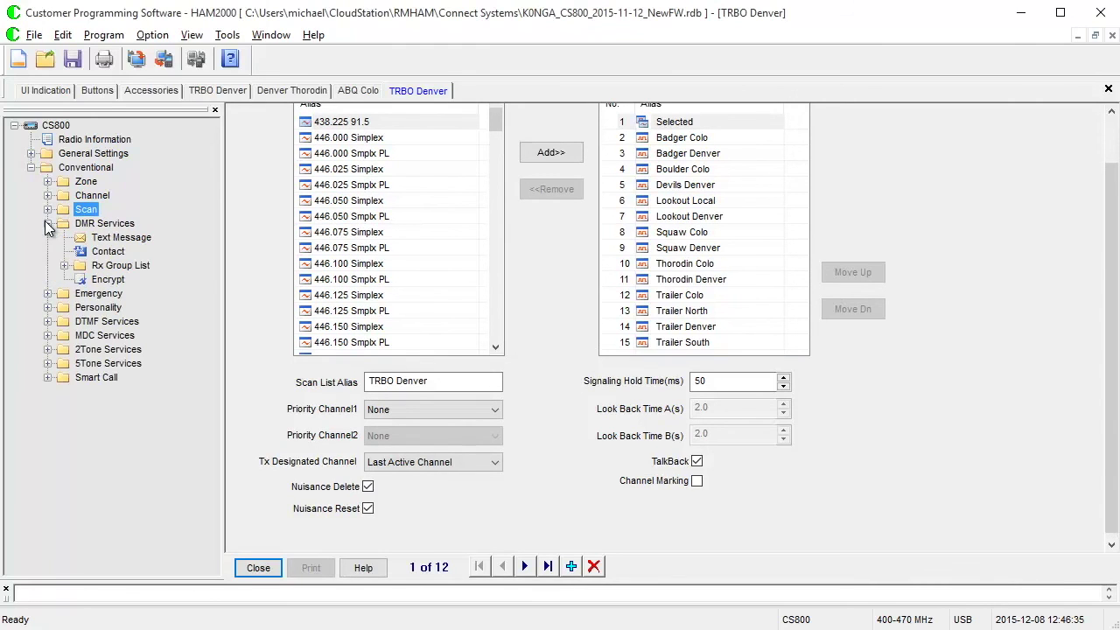
Show the DMR Contact list: group calls, All Call 16777215, then private calls.
{"action": "left_click", "coordinate": [118, 256]}
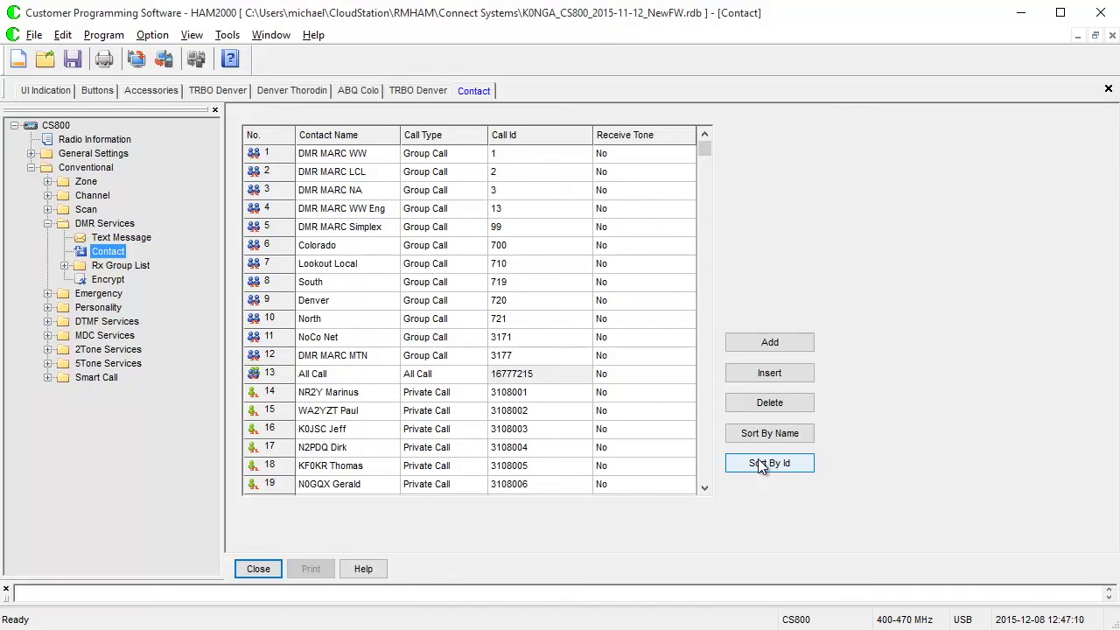
Show the DMR MARC WW Rx group list and look over the Tools import/export options.
{"action": "left_click", "coordinate": [64, 265]}
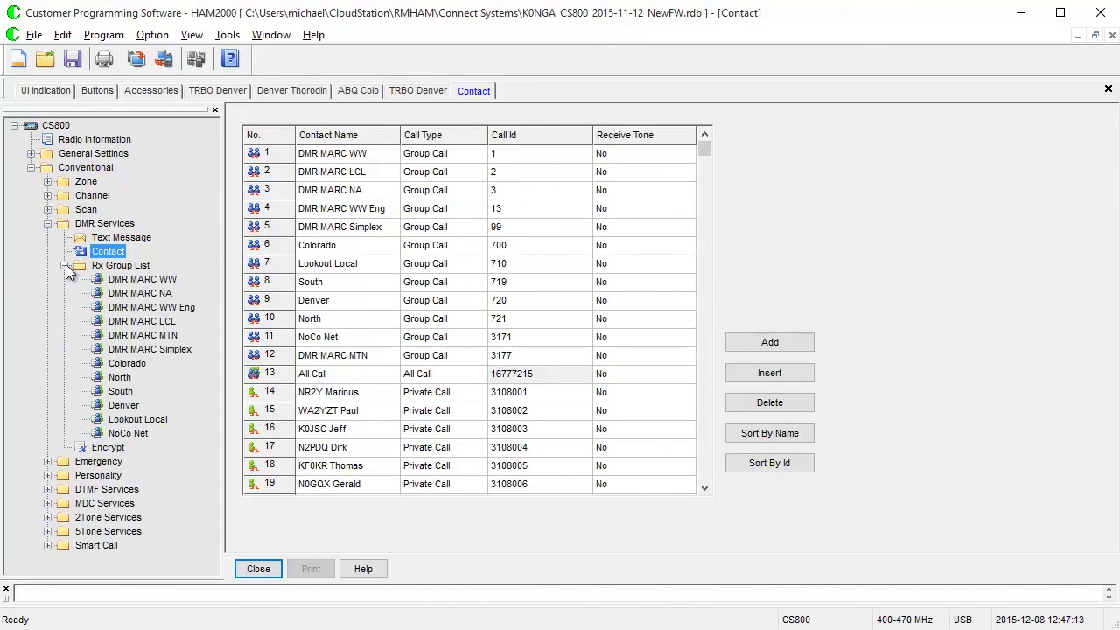
{"action": "left_click", "coordinate": [123, 280]}
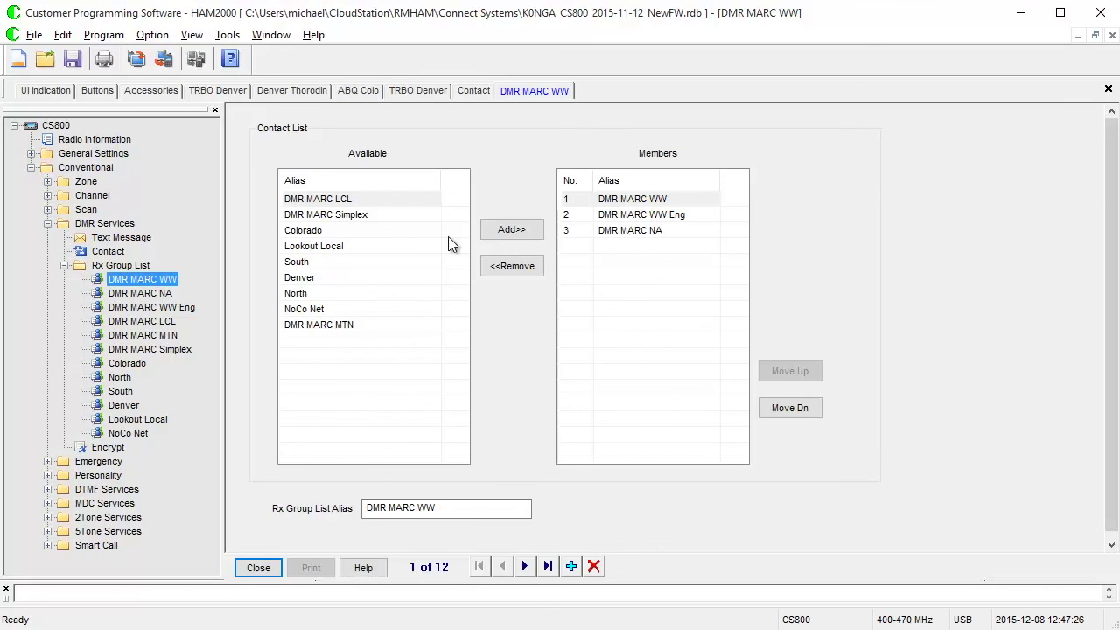
{"action": "left_click", "coordinate": [233, 40]}
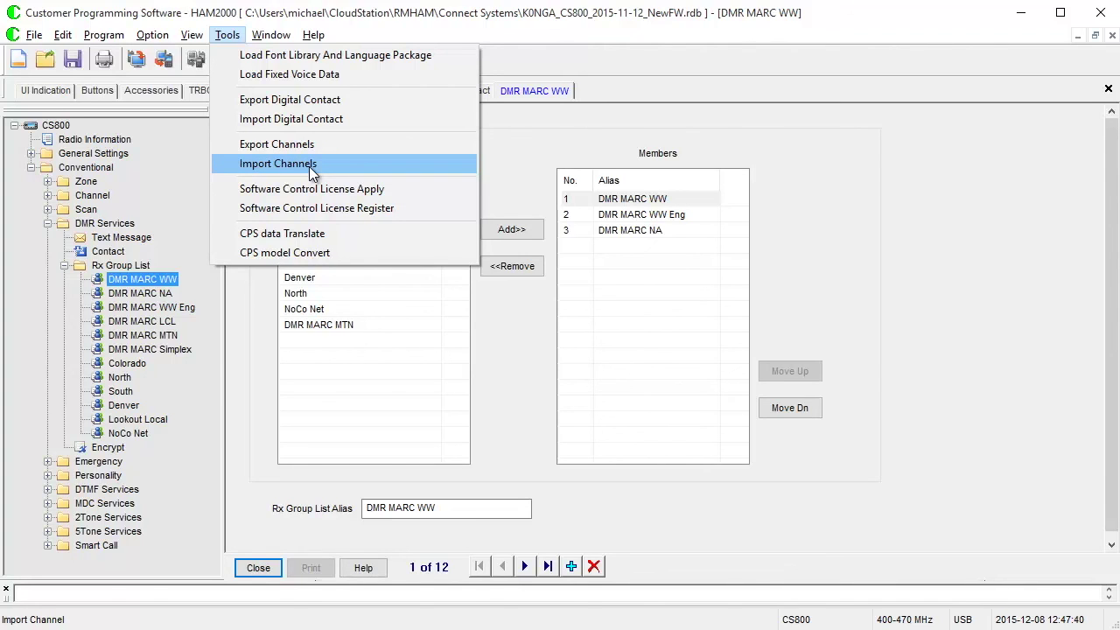
Close the Tools menu without running any import or export option.
{"action": "left_click", "coordinate": [620, 74]}
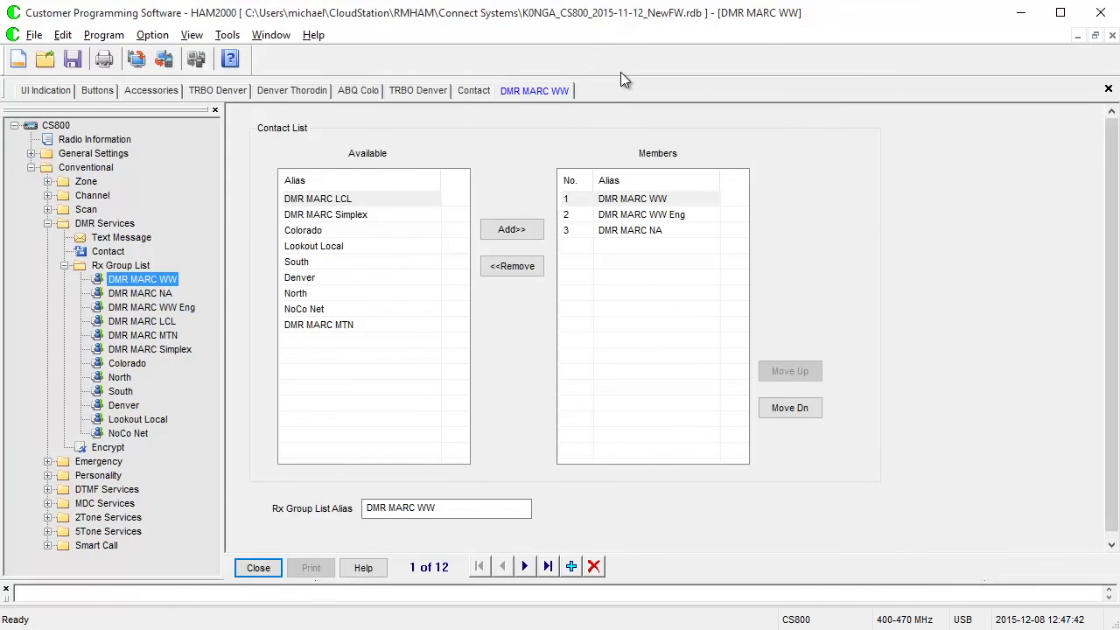